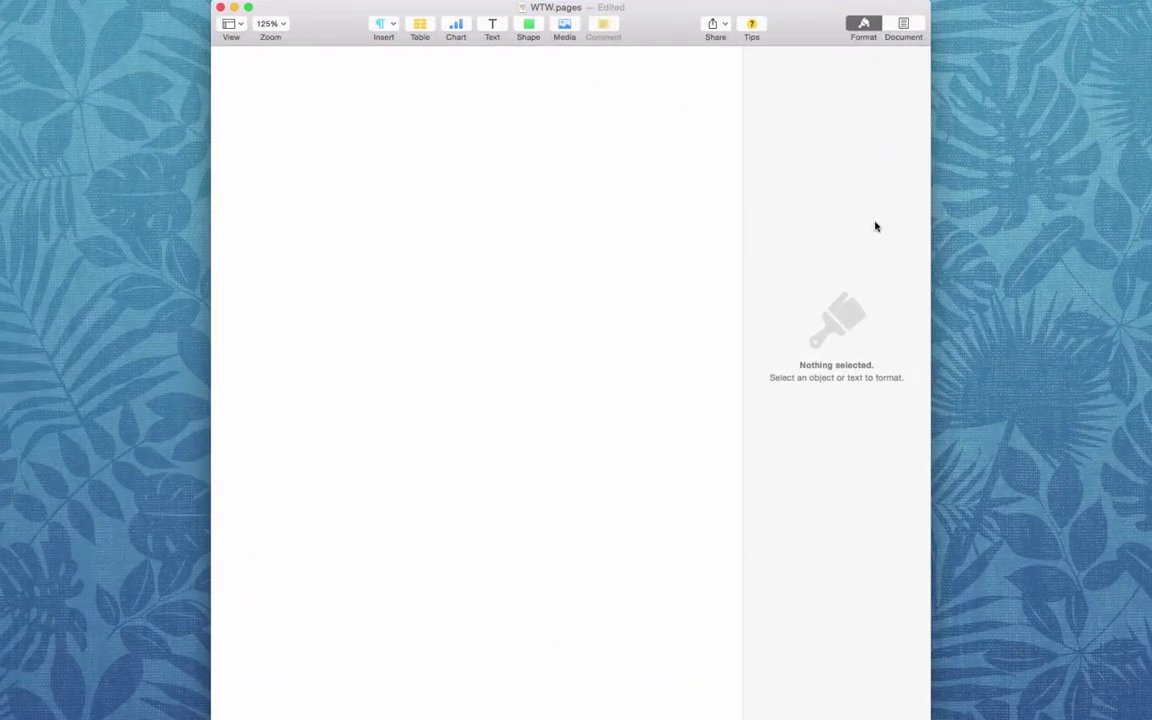
left_click(625, 9)
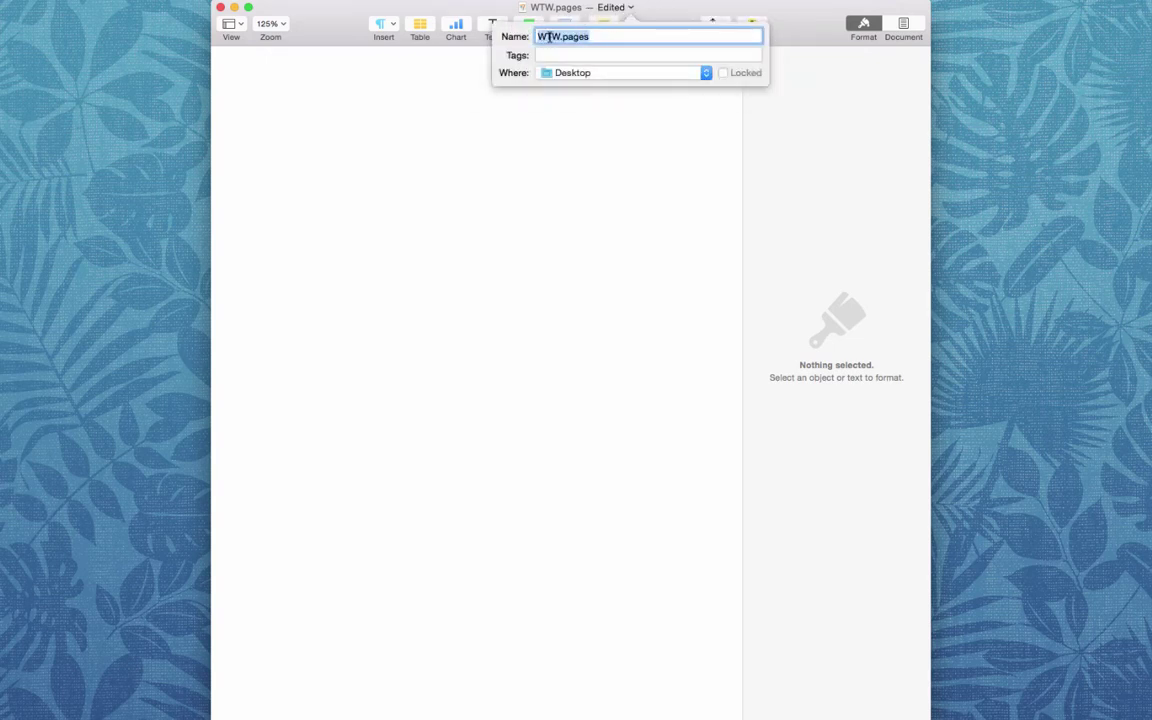
left_click(652, 11)
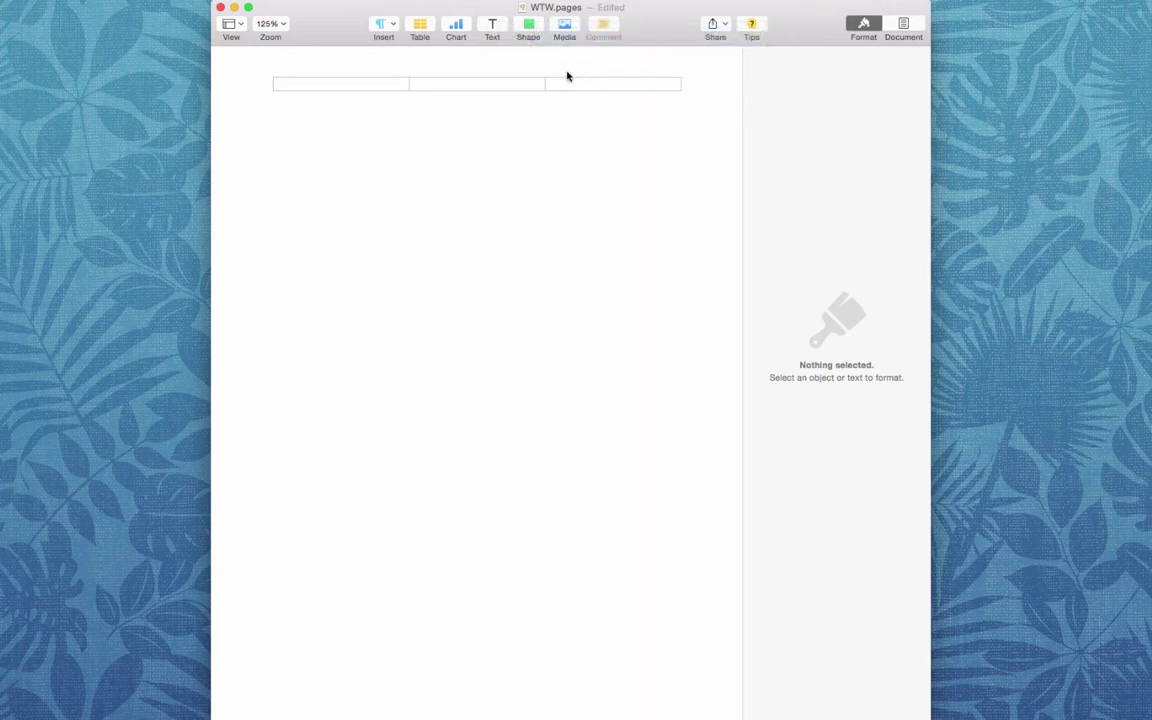
left_click(538, 155)
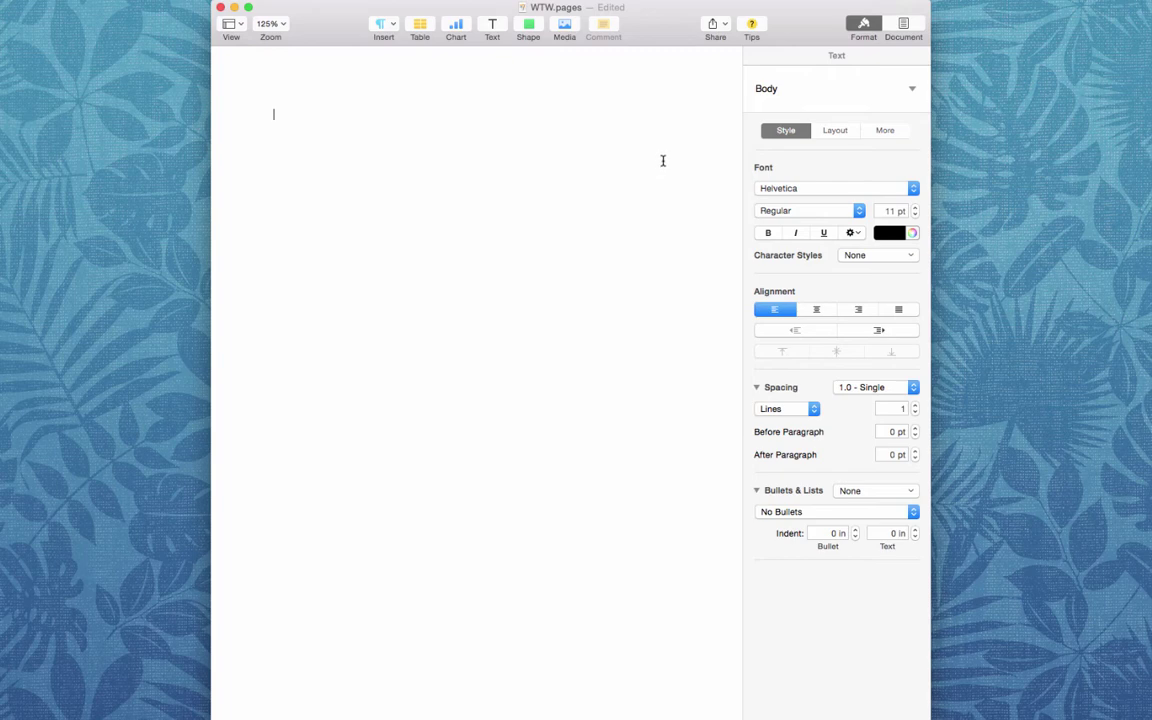
Insert a square shape and stretch it into a tall column along the page's left margin.
left_click(529, 25)
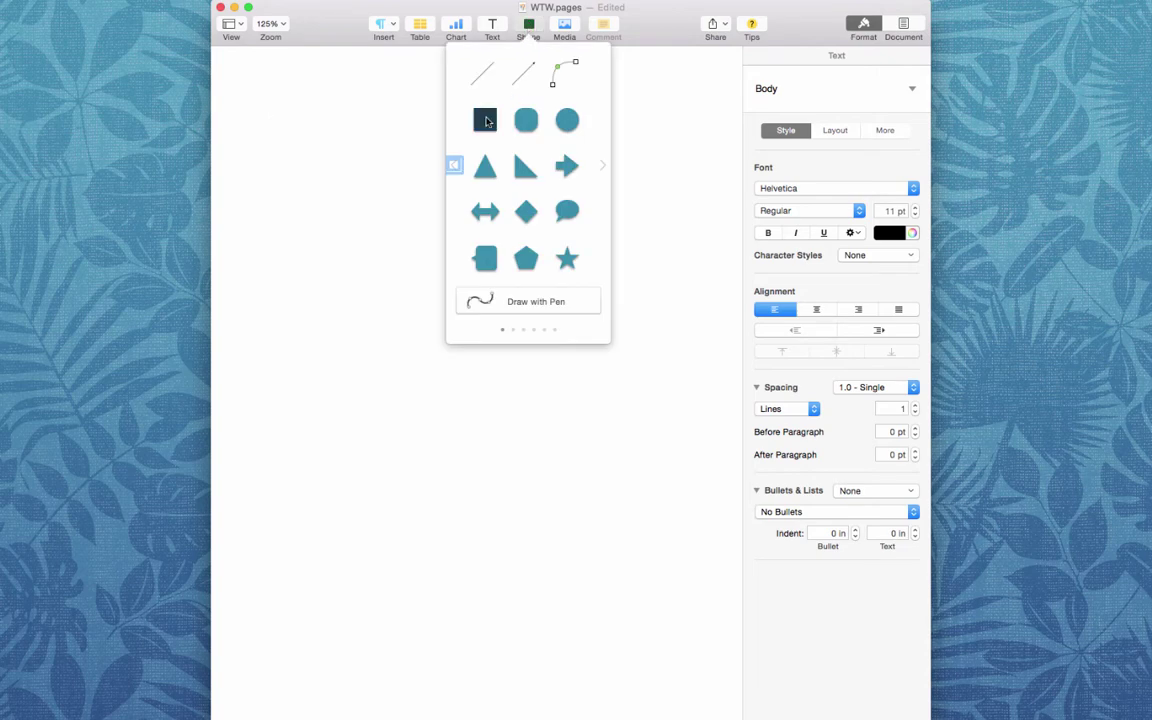
left_click(485, 120)
left_click_drag(476, 170, 297, 229)
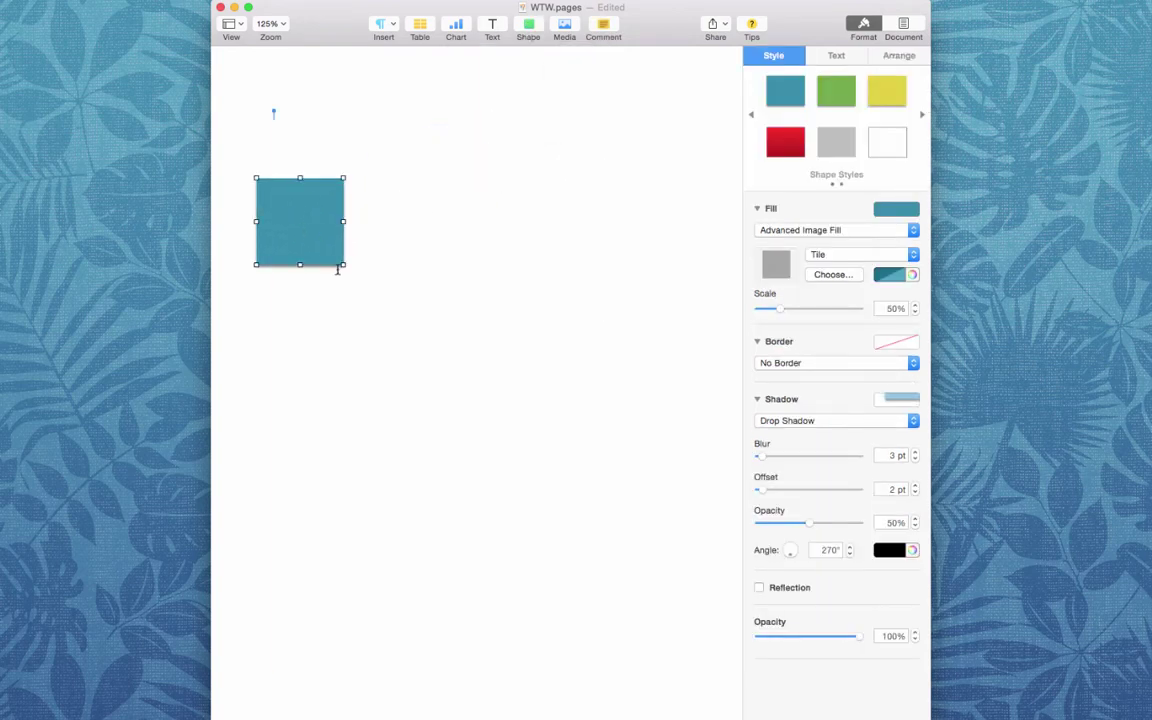
left_click_drag(342, 264, 386, 544)
mouse_move(362, 495)
left_mouse_down()
mouse_move(368, 468)
mouse_move(368, 483)
left_mouse_up()
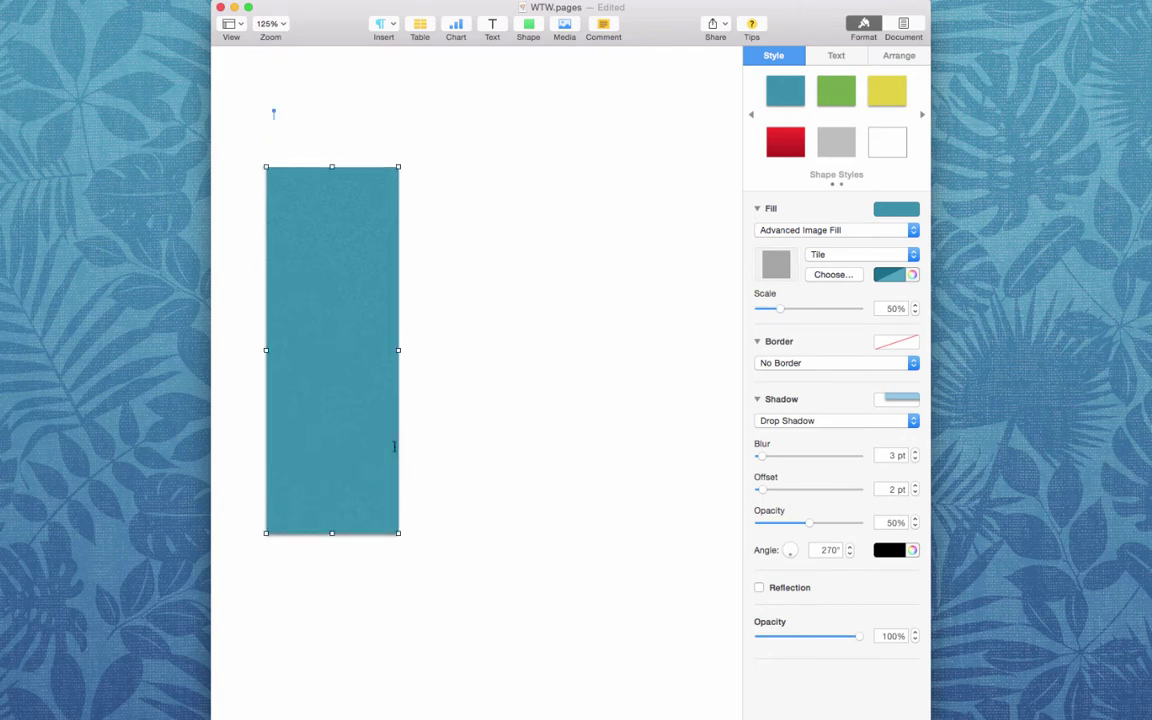
Duplicate the tall rectangle twice to form three evenly spaced columns across the page.
left_click(432, 332)
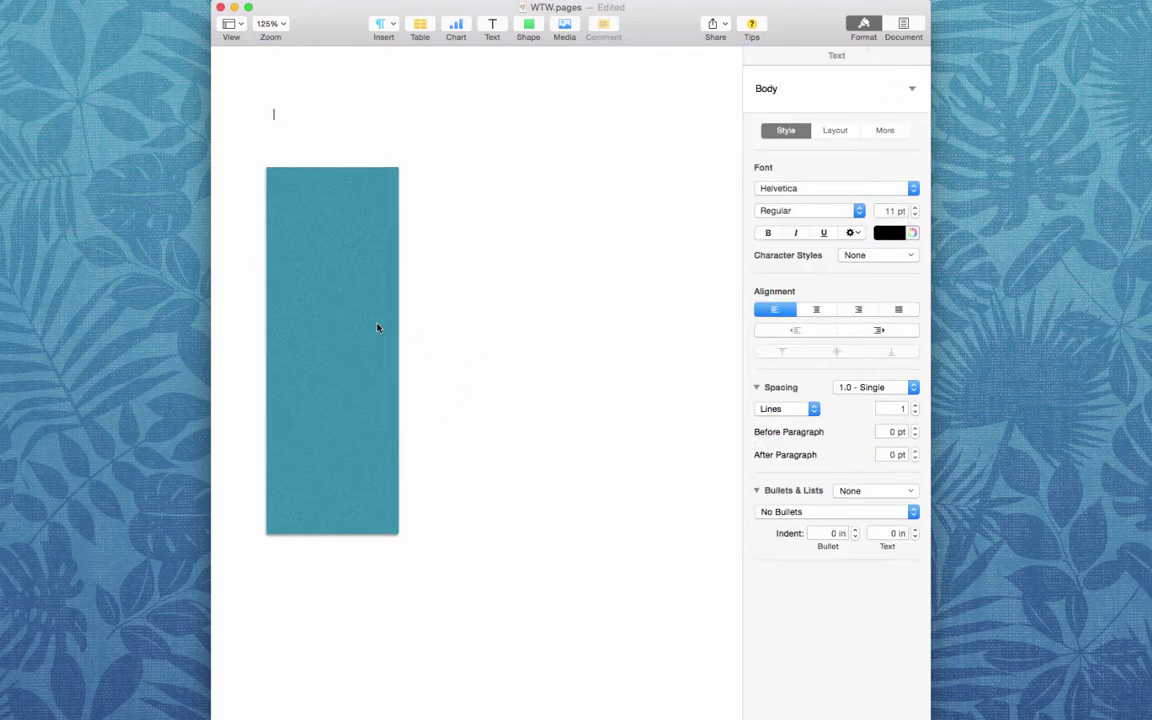
left_click(377, 327)
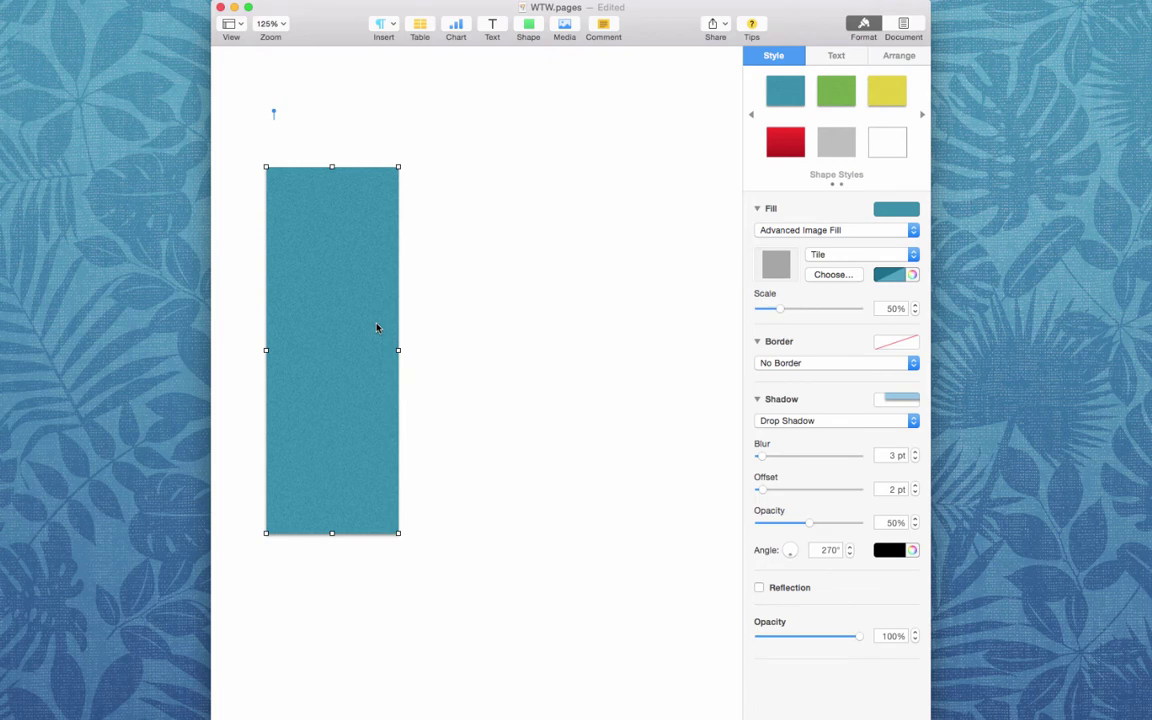
left_click_drag(377, 327, 651, 313)
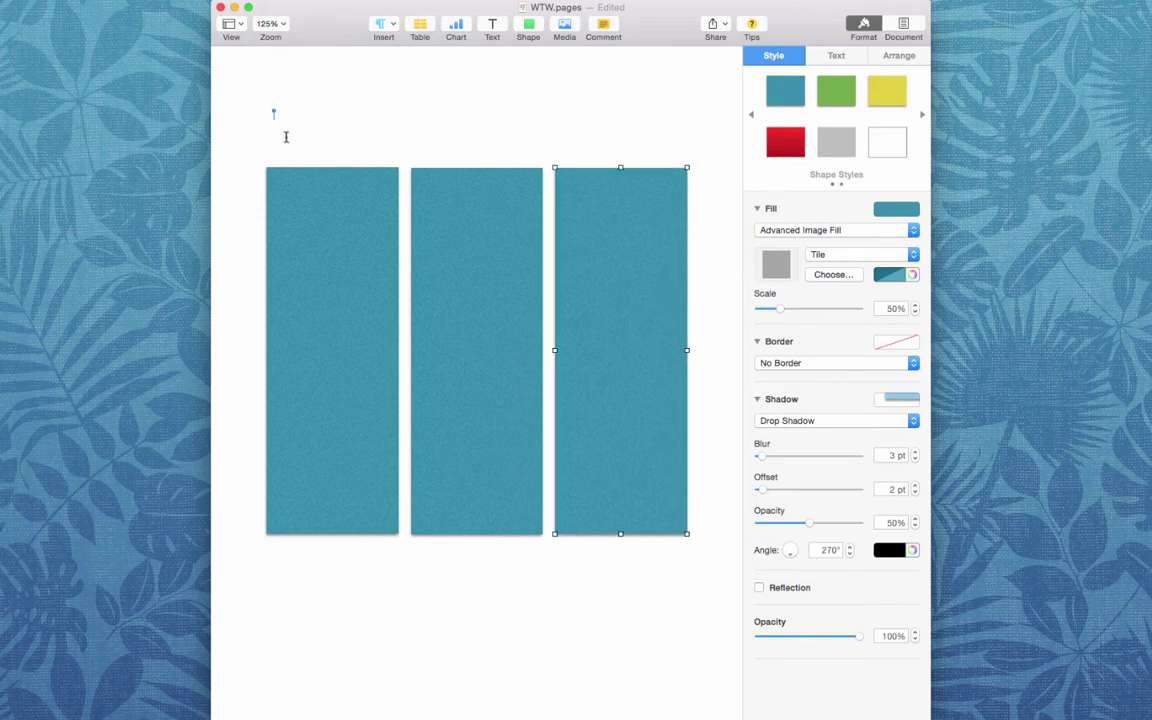
left_click(836, 144)
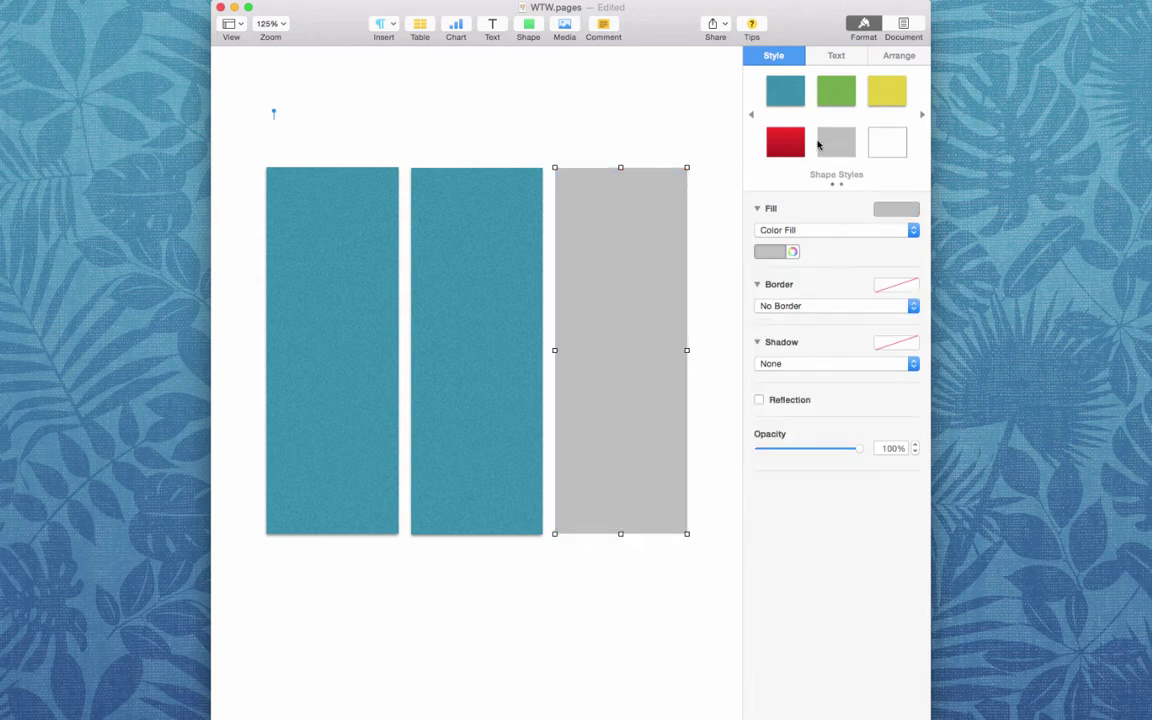
key("super+z")
left_click(645, 114)
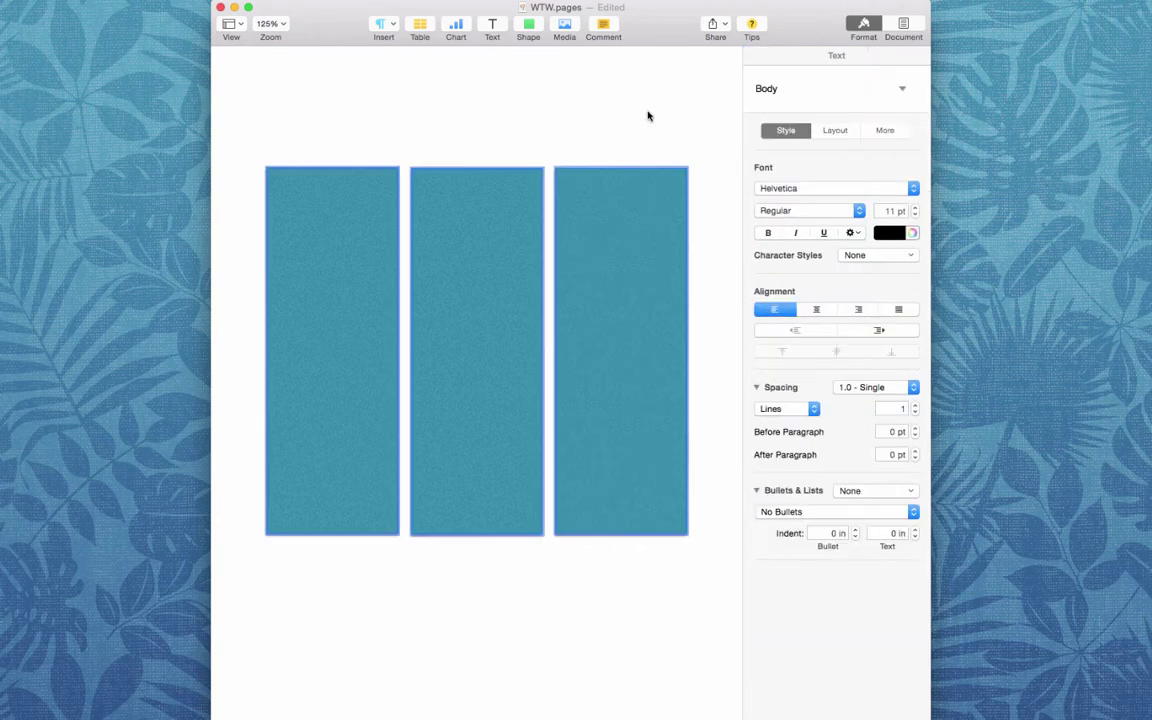
Insert another square and fit it above the first column as a header box of the same width.
left_click(528, 24)
left_click(481, 116)
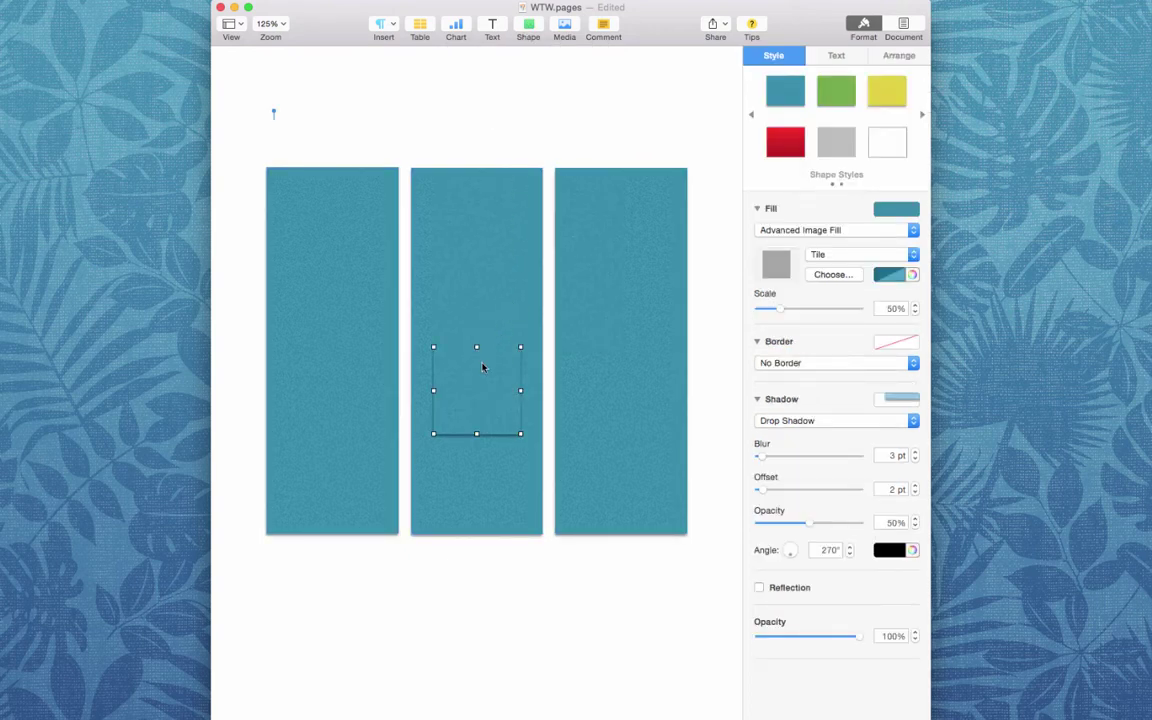
left_click_drag(481, 367, 399, 117)
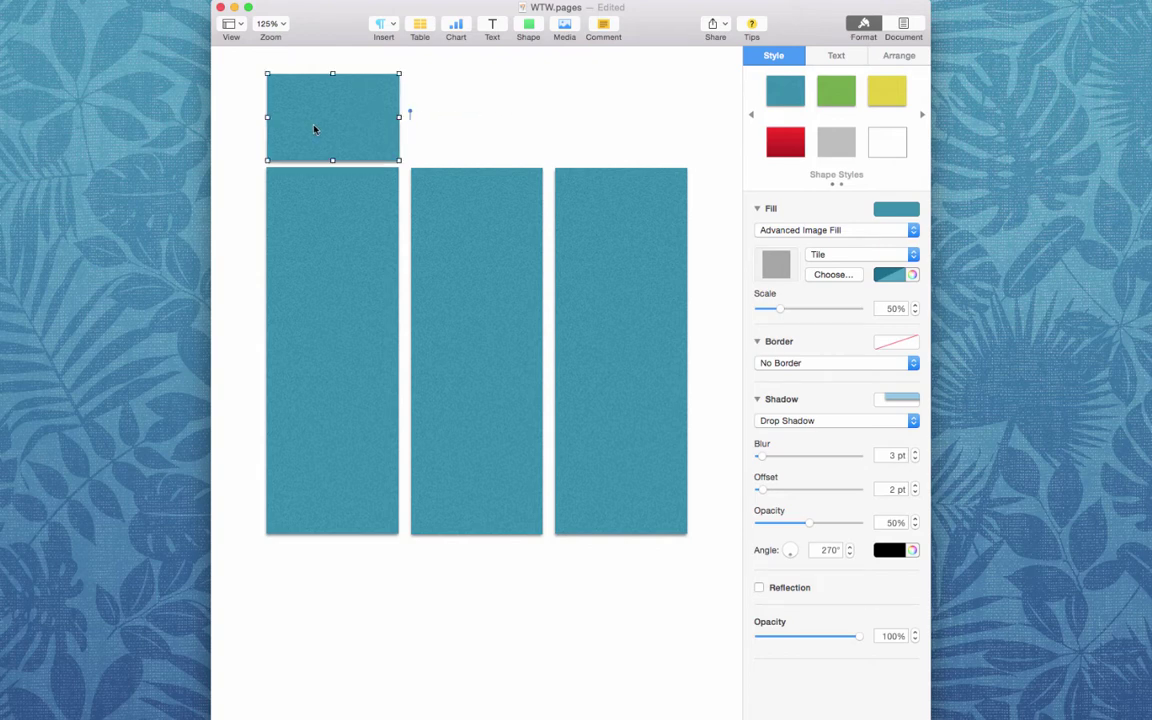
Duplicate the header box above the second and third columns.
left_click_drag(314, 129, 599, 113, "alt")
key("super+d")
left_click(710, 123)
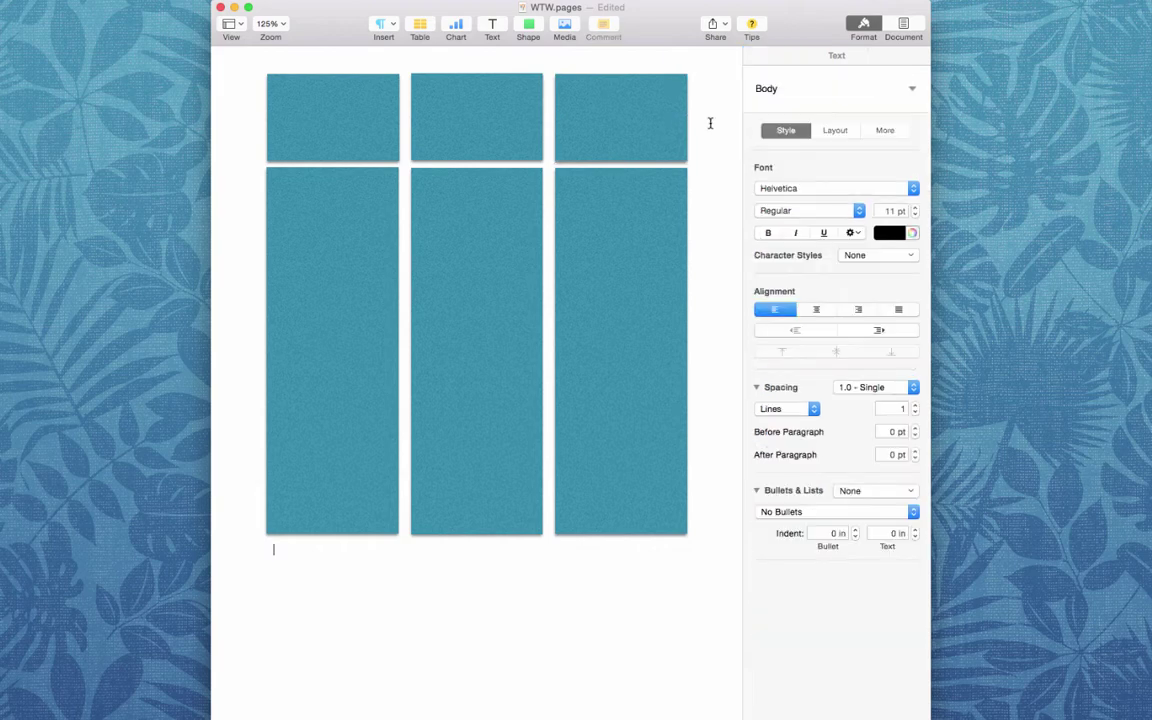
Fill the three header boxes with light yellow and give them a line border.
left_click(629, 119)
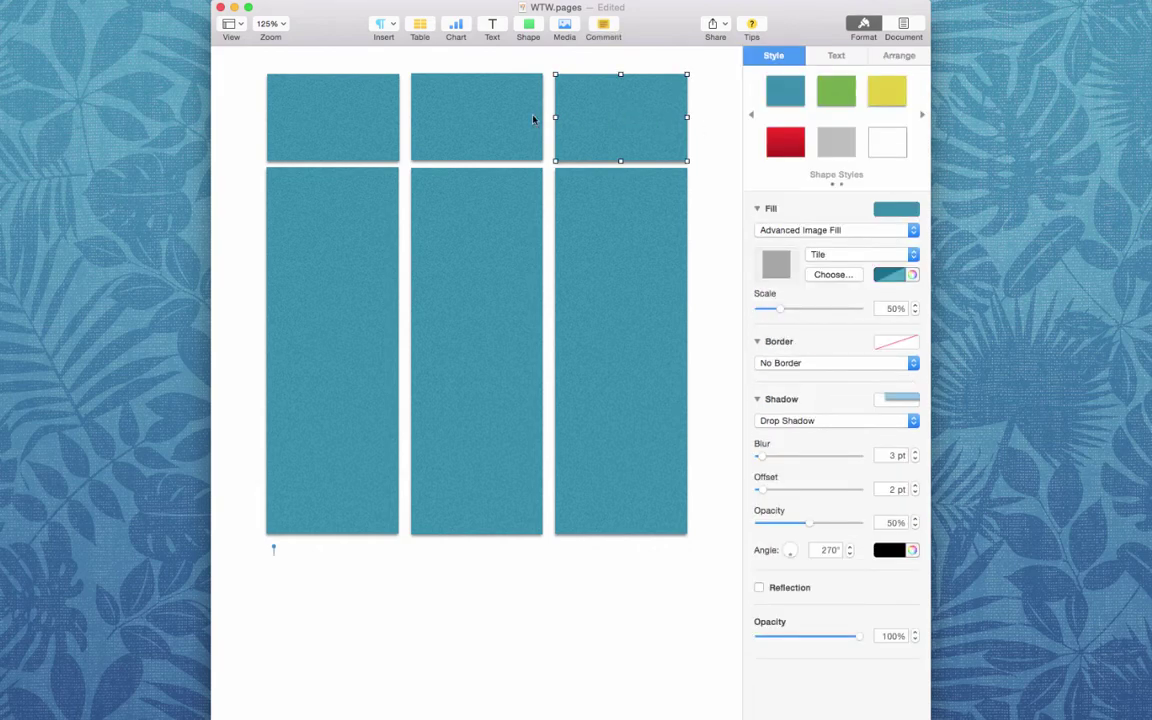
left_click(494, 116, "shift")
left_click(337, 123, "shift")
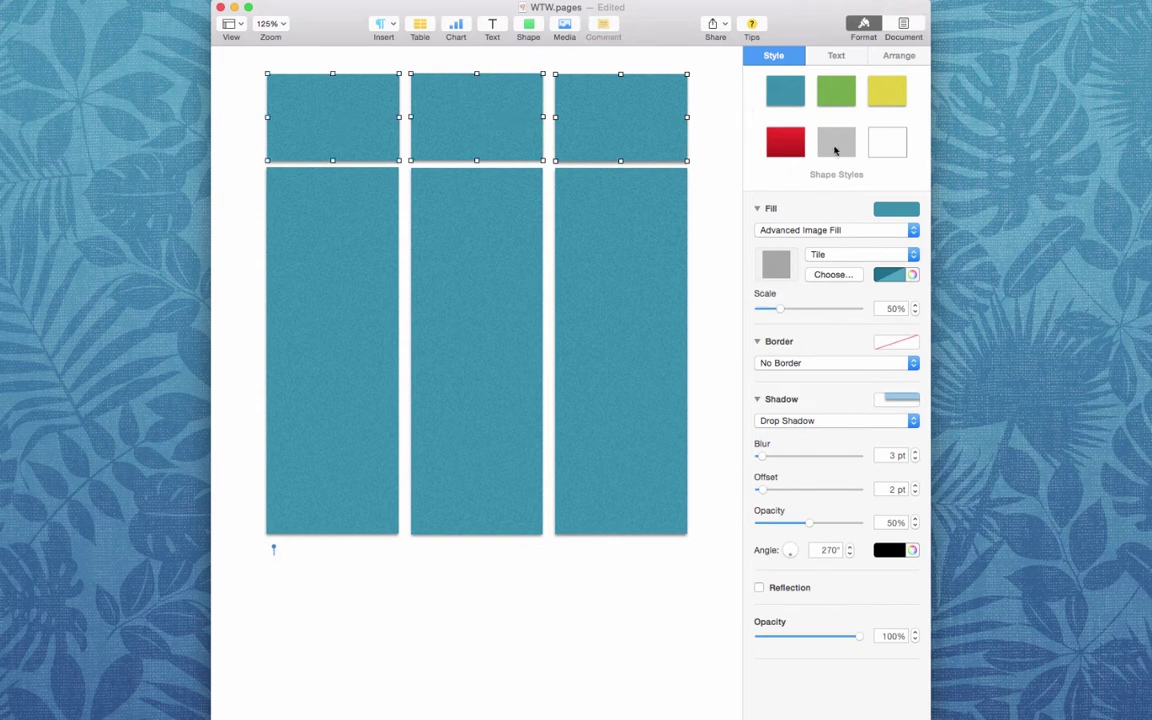
left_click(838, 94)
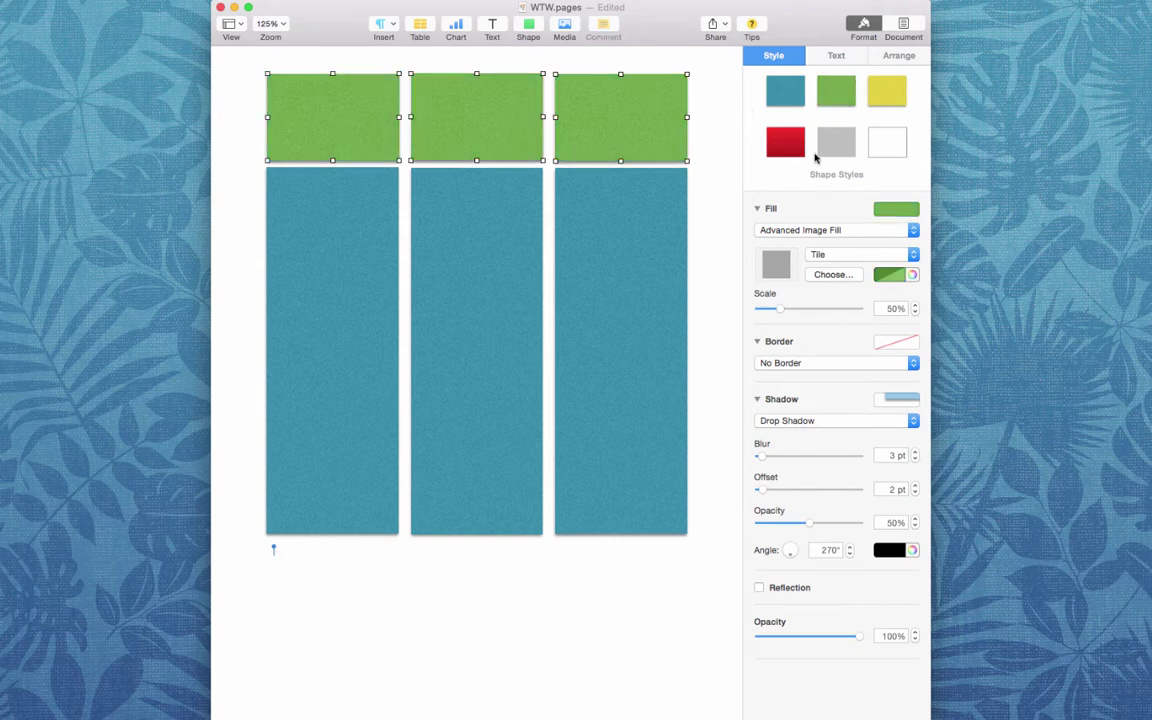
left_click(896, 209)
left_click(880, 287)
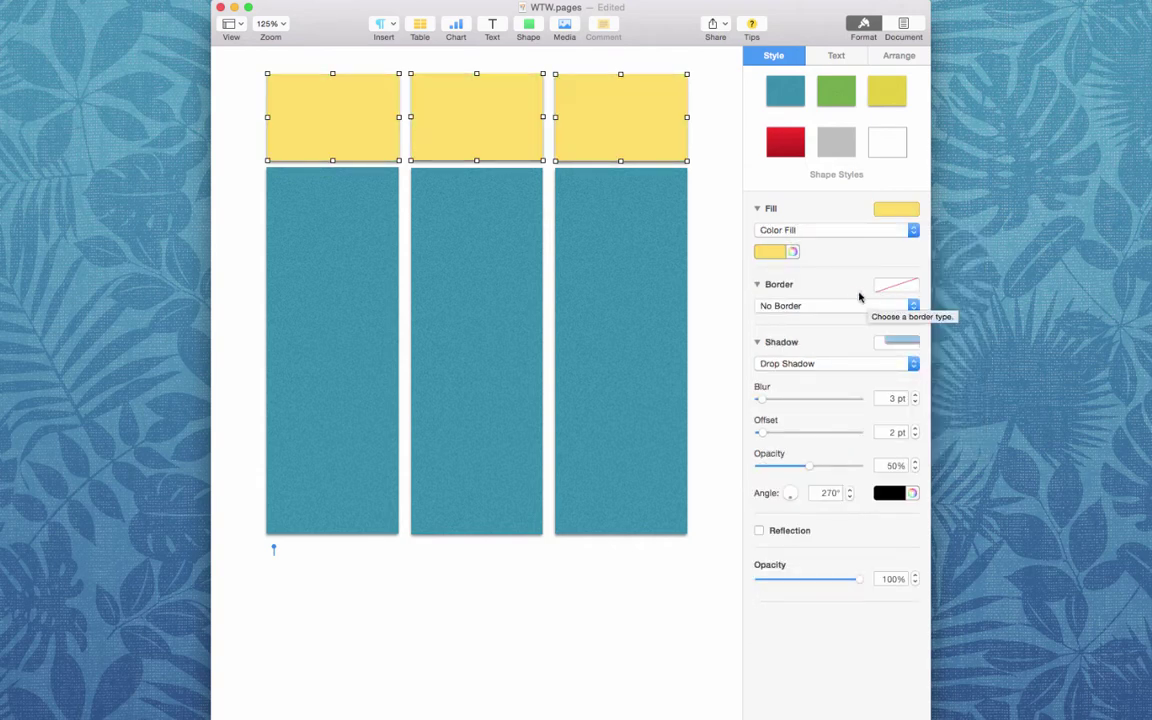
left_click(868, 305)
left_click(842, 319)
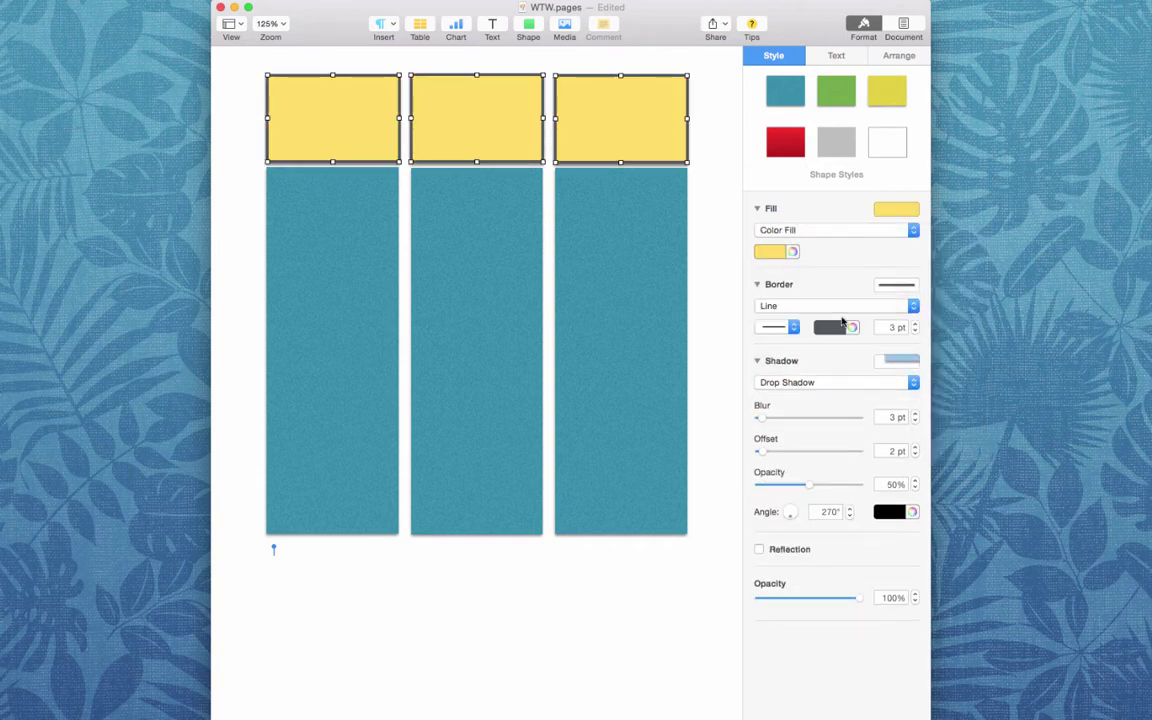
Label the first header box "i" in black 36 pt text.
double_click(340, 120)
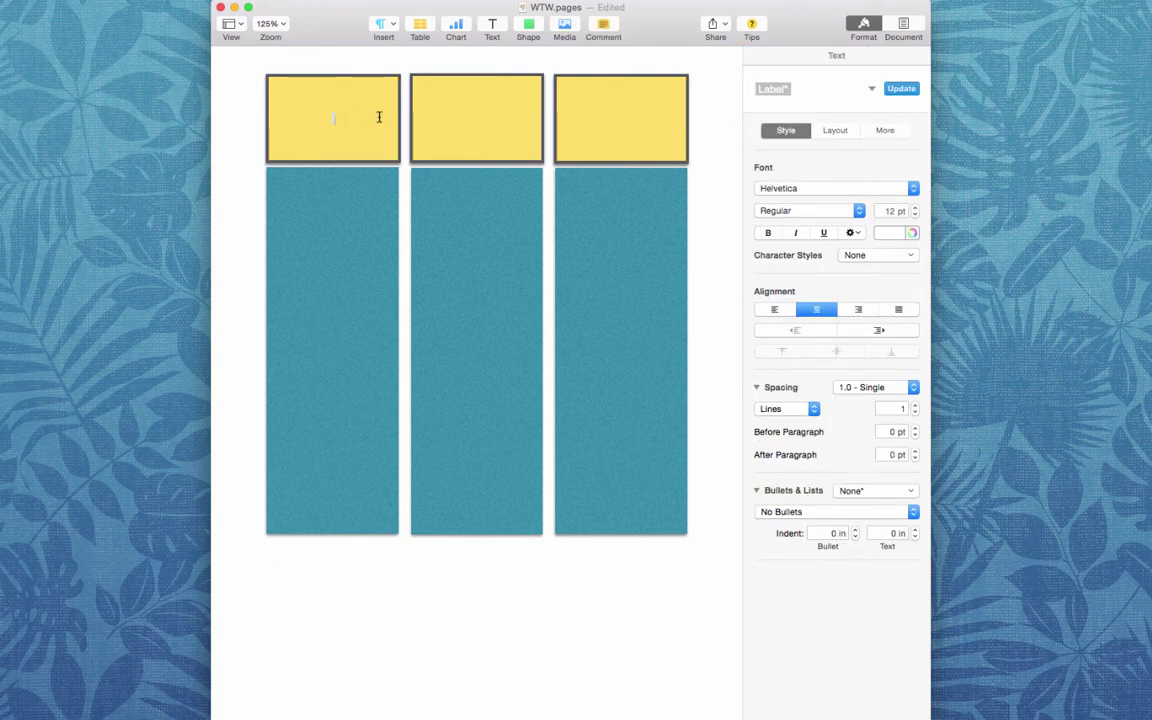
left_click(912, 233)
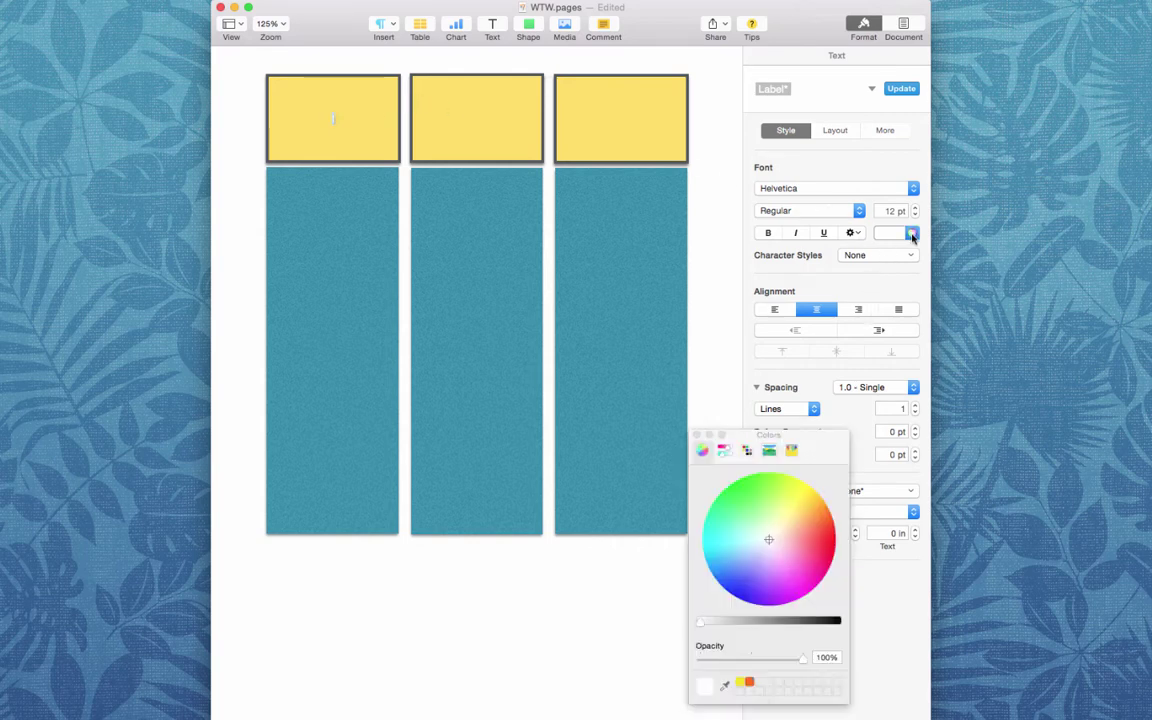
left_click(836, 621)
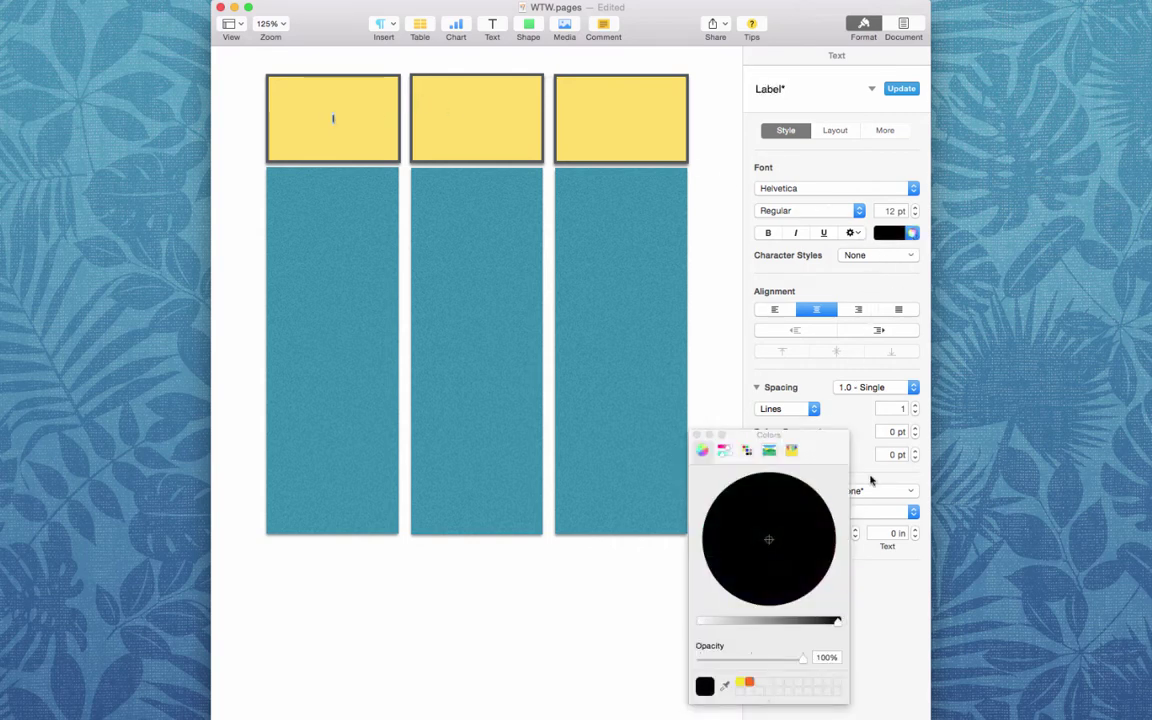
left_click(917, 207)
left_click(917, 207)
left_click(917, 207)
left_click(917, 207)
left_click(916, 207)
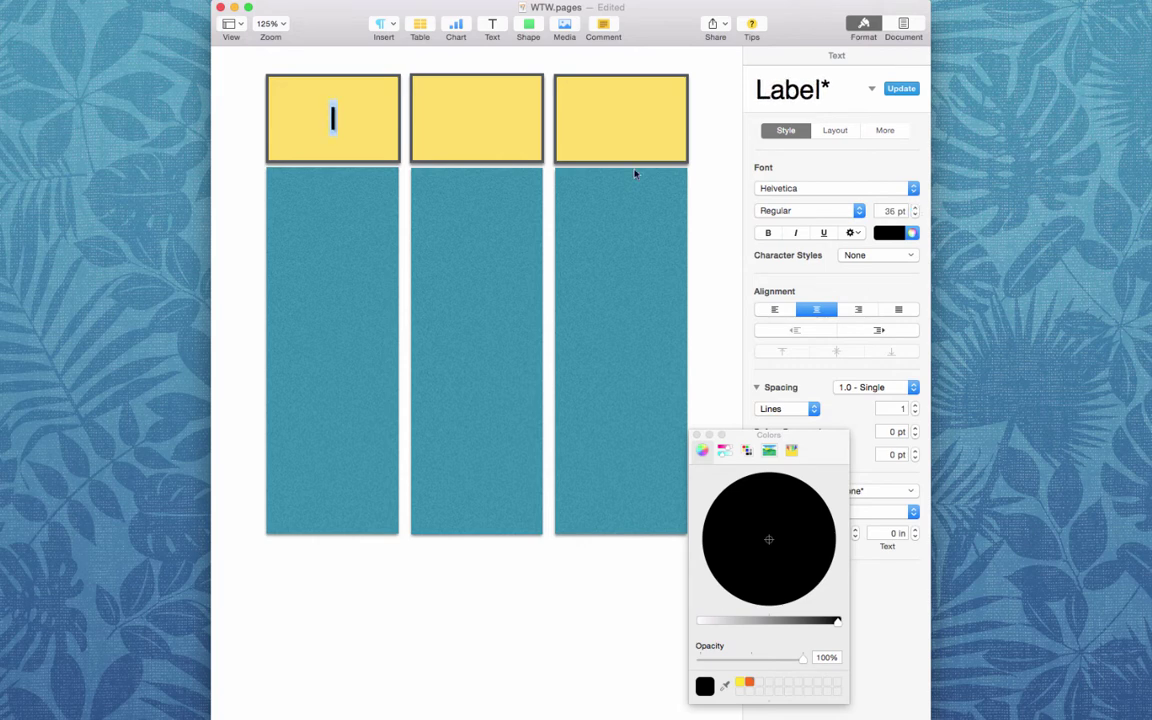
type("i")
Label the second header box "o" and the third "a" in the same black 36 pt text.
left_click(473, 118)
type("i")
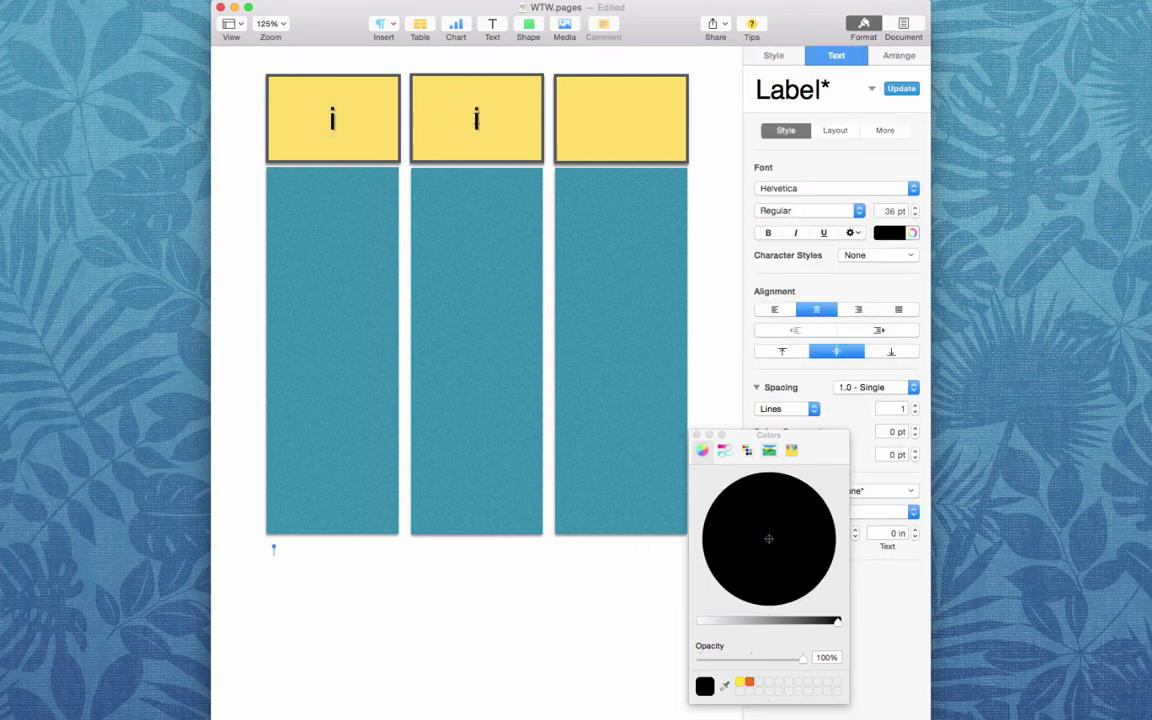
key("BackSpace")
type("o")
left_click(614, 117)
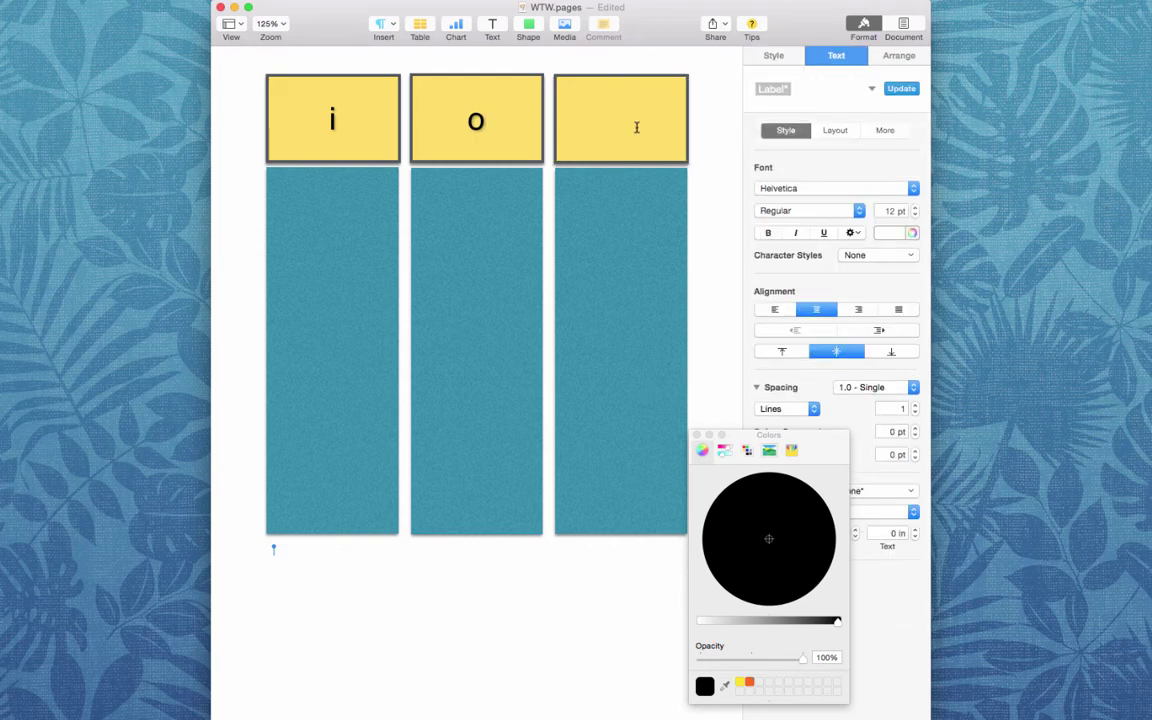
type("i")
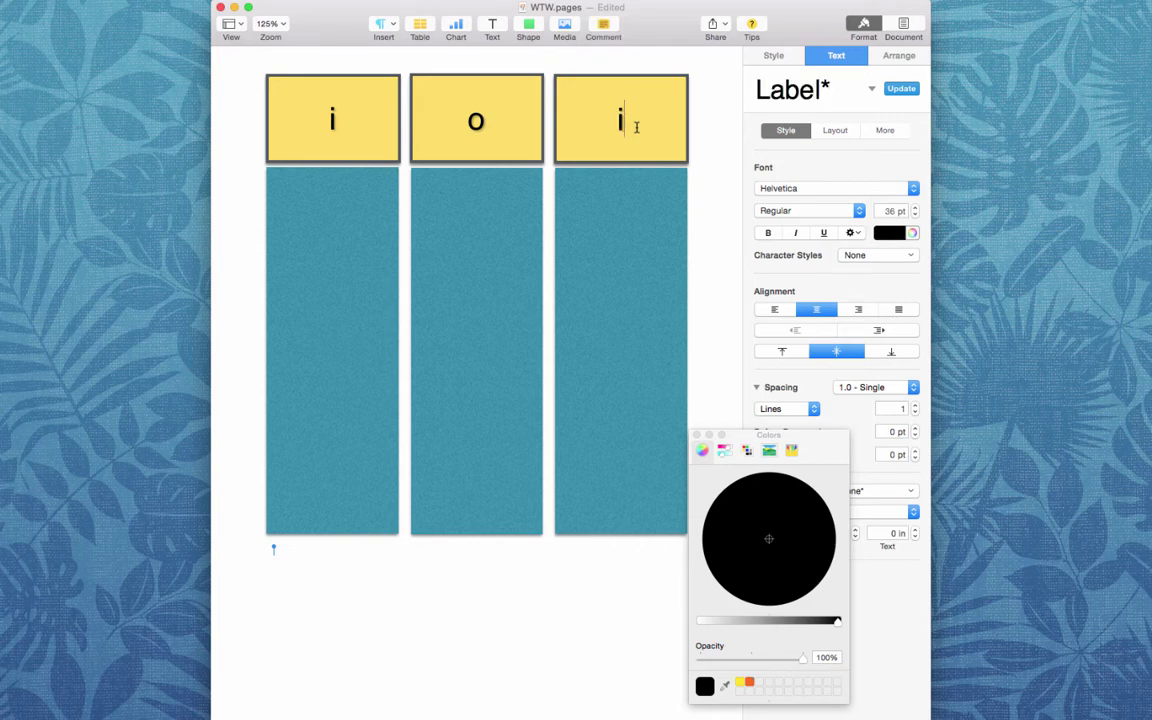
key("BackSpace")
type("a")
left_click(700, 435)
left_click(706, 228)
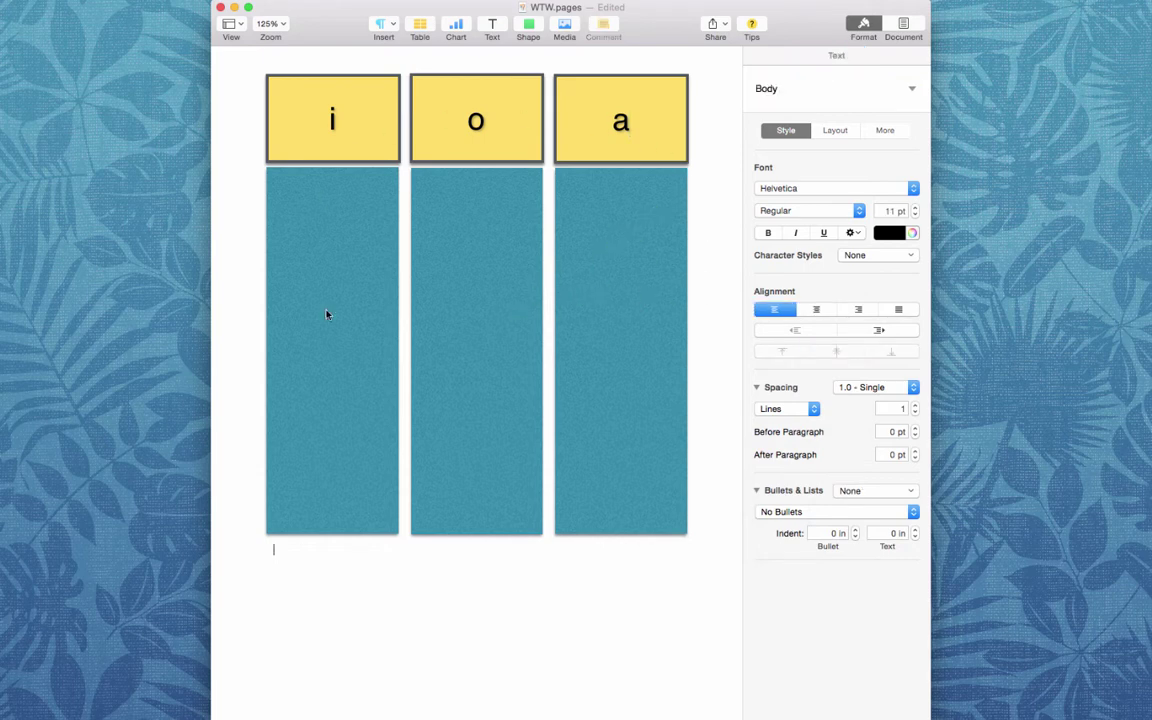
Set the three columns and their header boxes to Stay on Page and lock them in place.
mouse_move(567, 313)
left_mouse_down()
mouse_move(583, 395)
mouse_move(576, 329)
left_mouse_up()
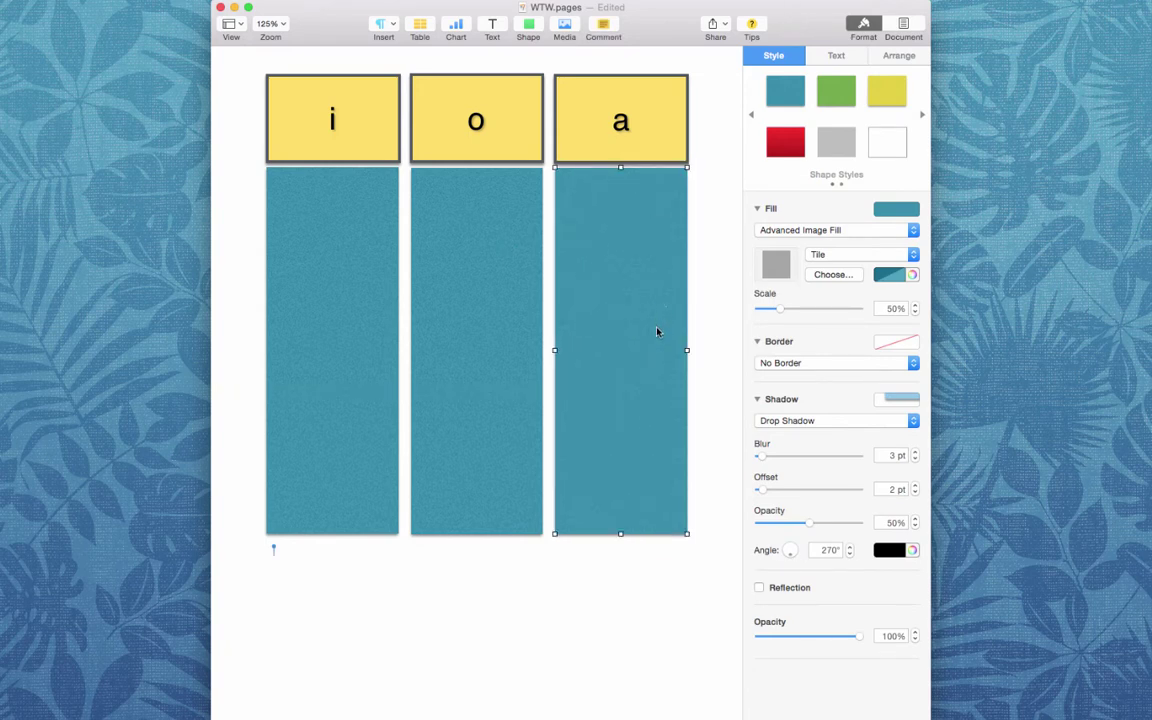
left_click(704, 326)
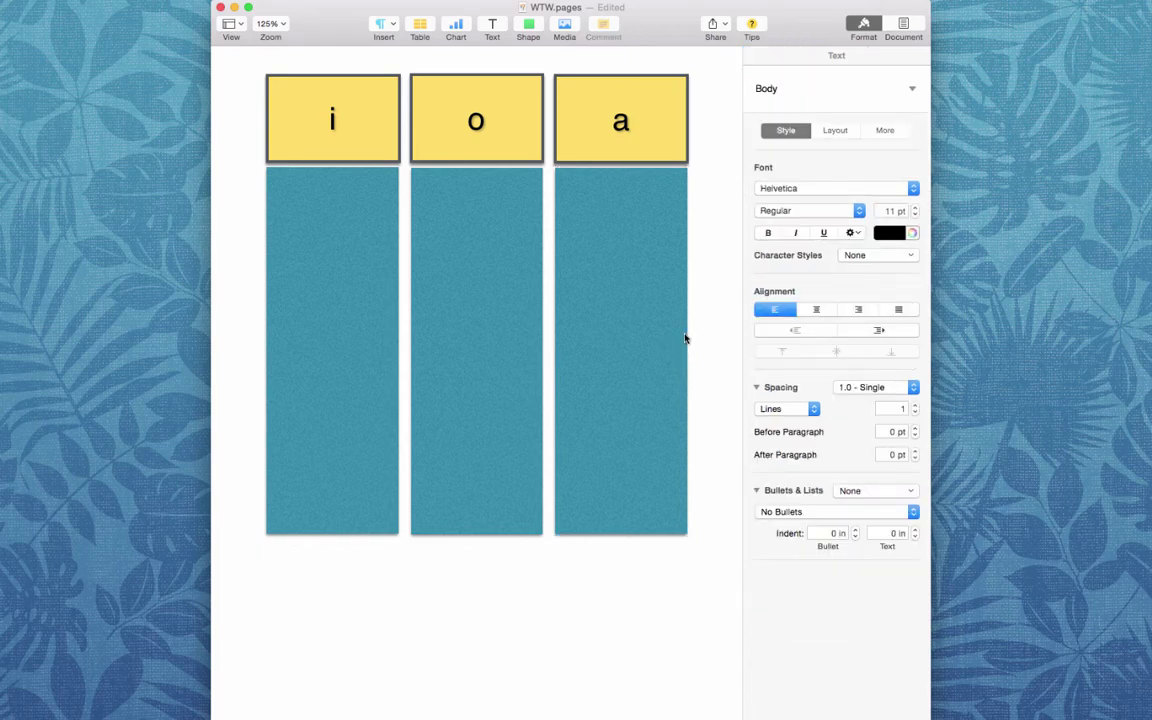
left_click(663, 334)
left_click(540, 301, "shift")
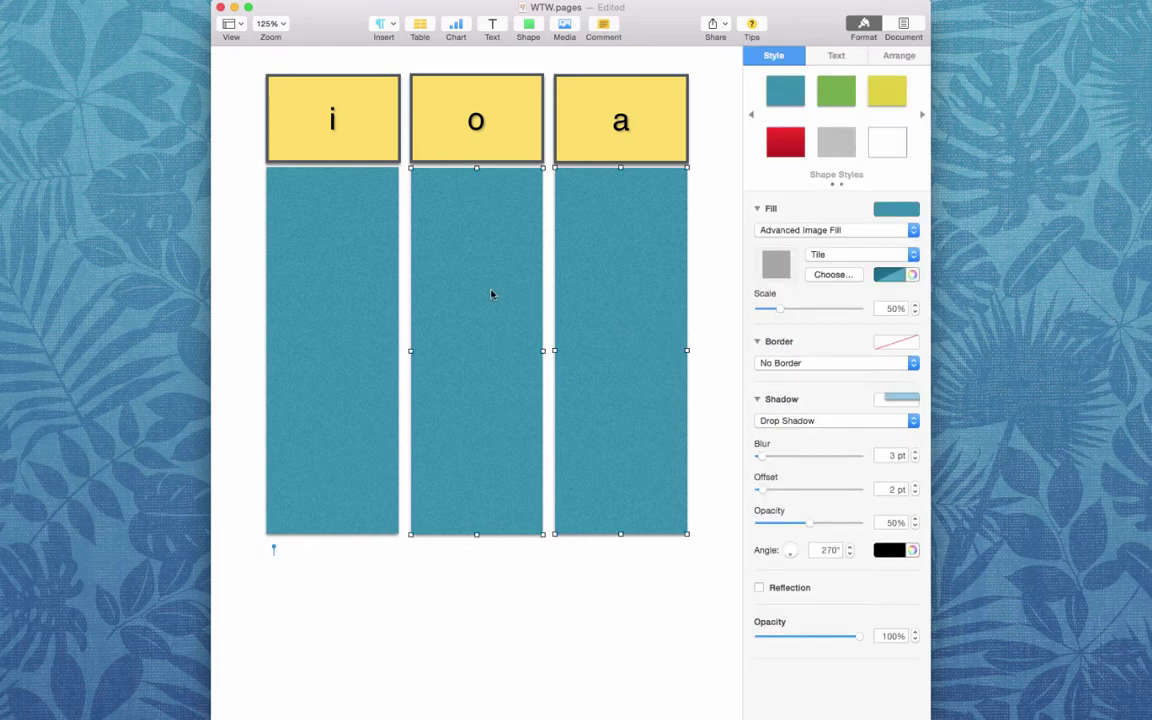
left_click(363, 262, "shift")
left_click(357, 123, "shift")
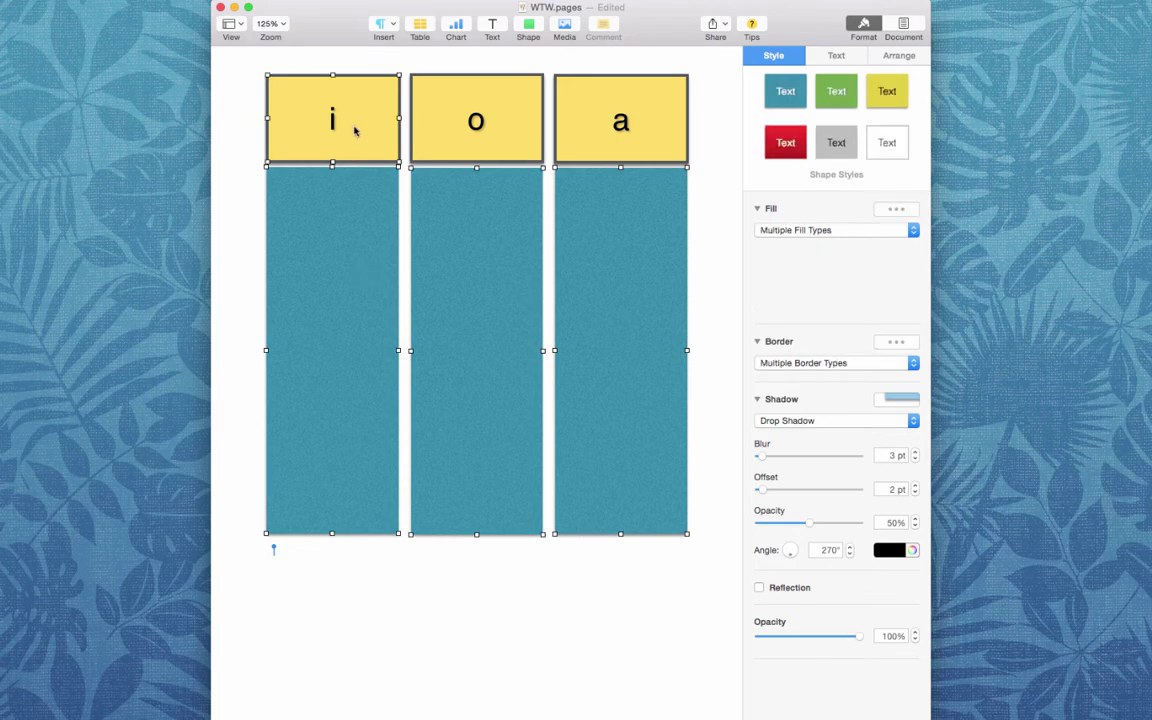
left_click(455, 120, "shift")
left_click(589, 119, "shift")
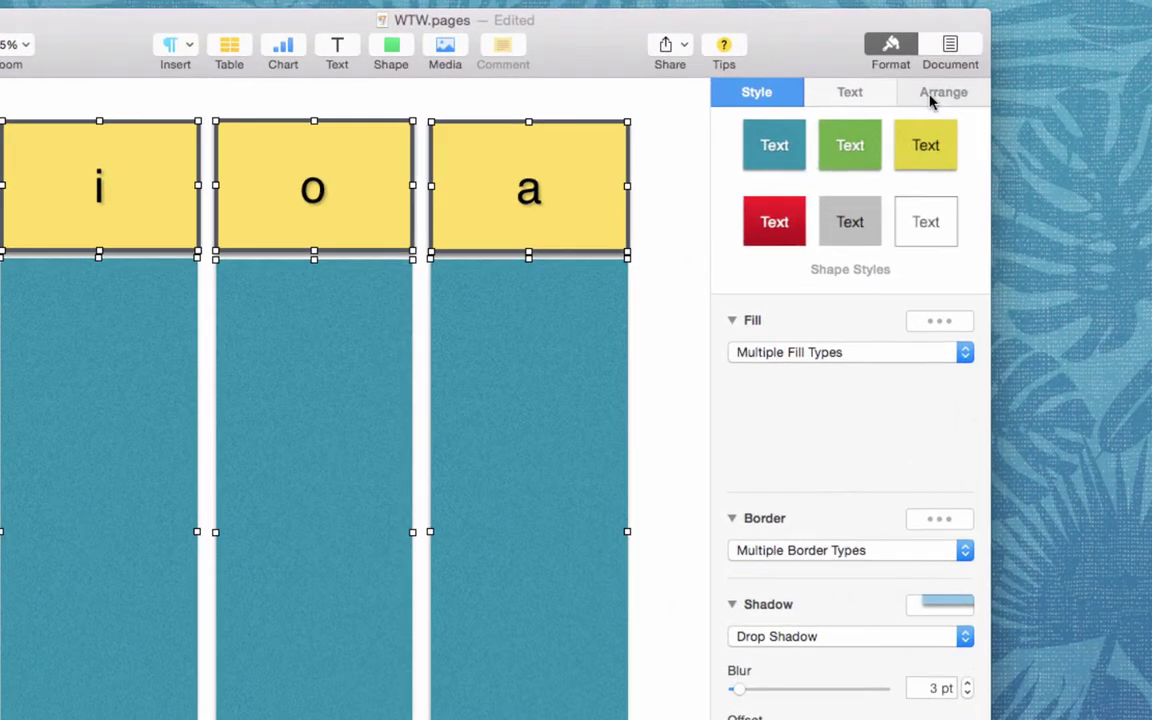
left_click(899, 56)
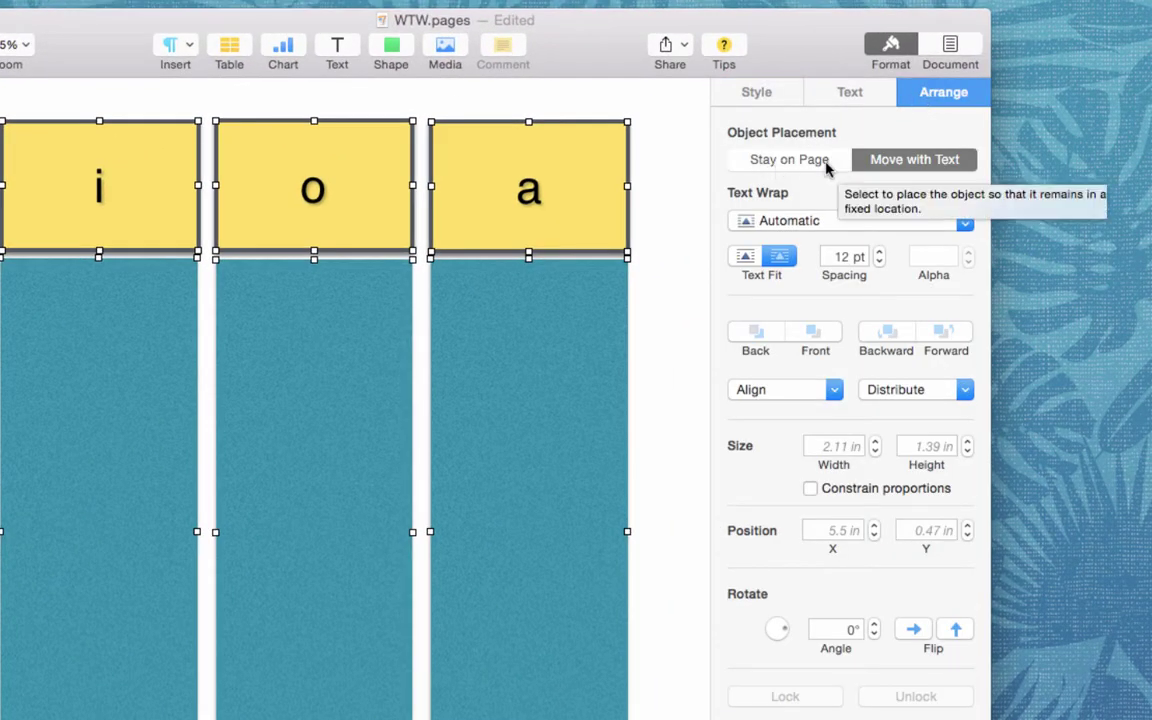
left_click(790, 163)
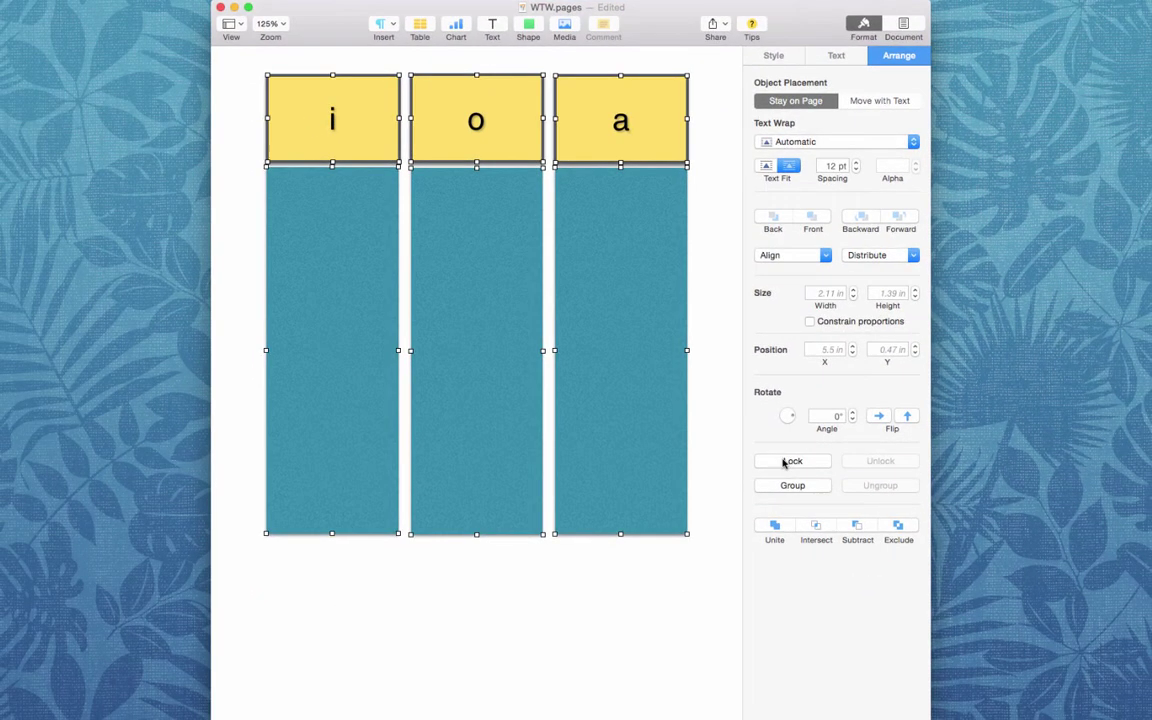
left_click(785, 696)
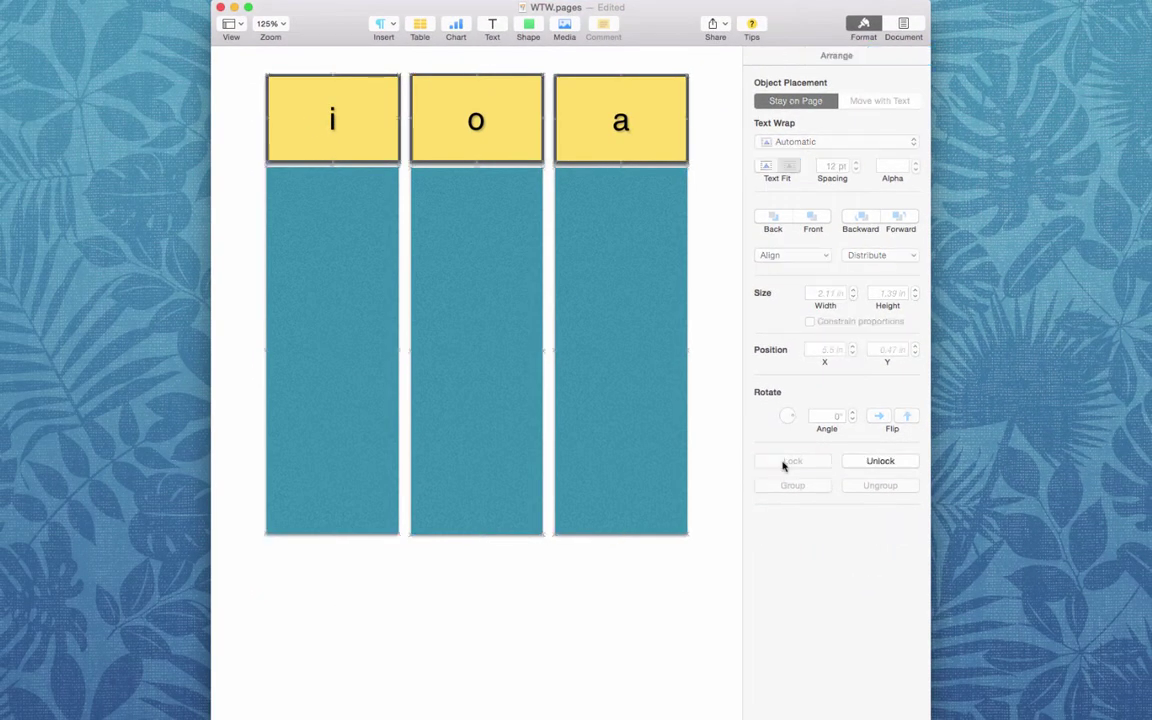
Test the lock by trying to move the three columns and their header boxes, ending with nothing selected.
left_click_drag(615, 443, 479, 452)
left_click_drag(432, 407, 372, 479)
left_click_drag(322, 433, 526, 466)
left_click(645, 144)
left_click(562, 552)
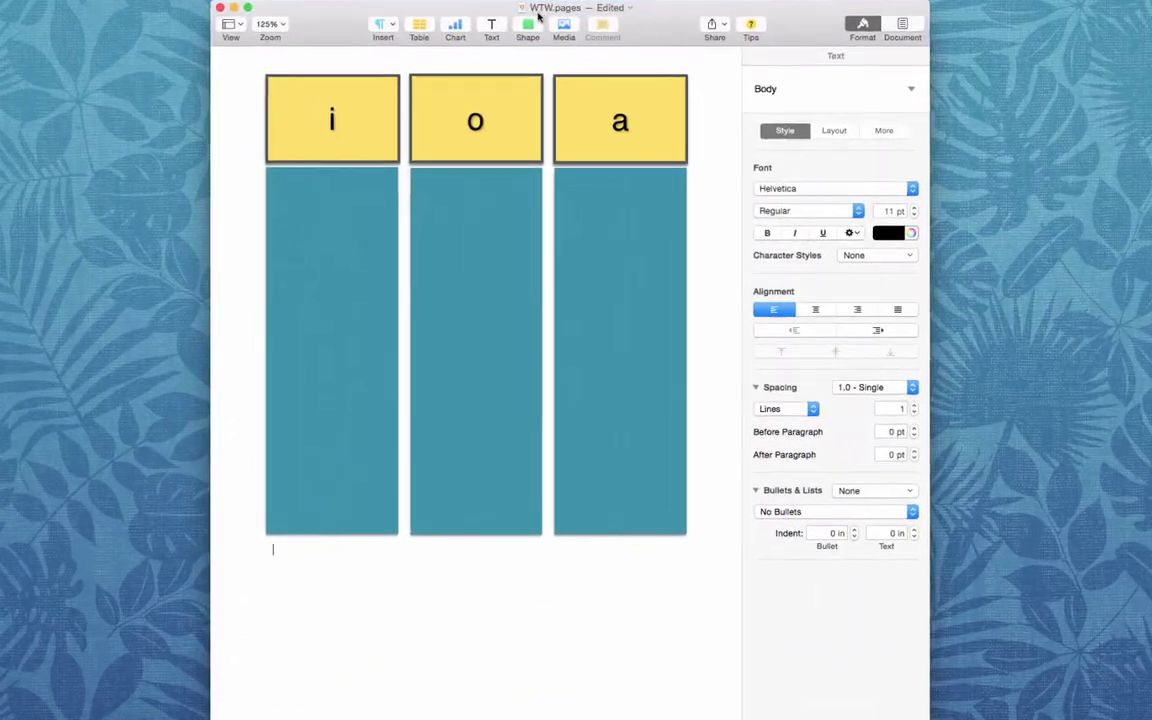
Insert a square shape below the first column and resize it to about 1.83 in wide and 0.84 in high.
left_click(478, 67)
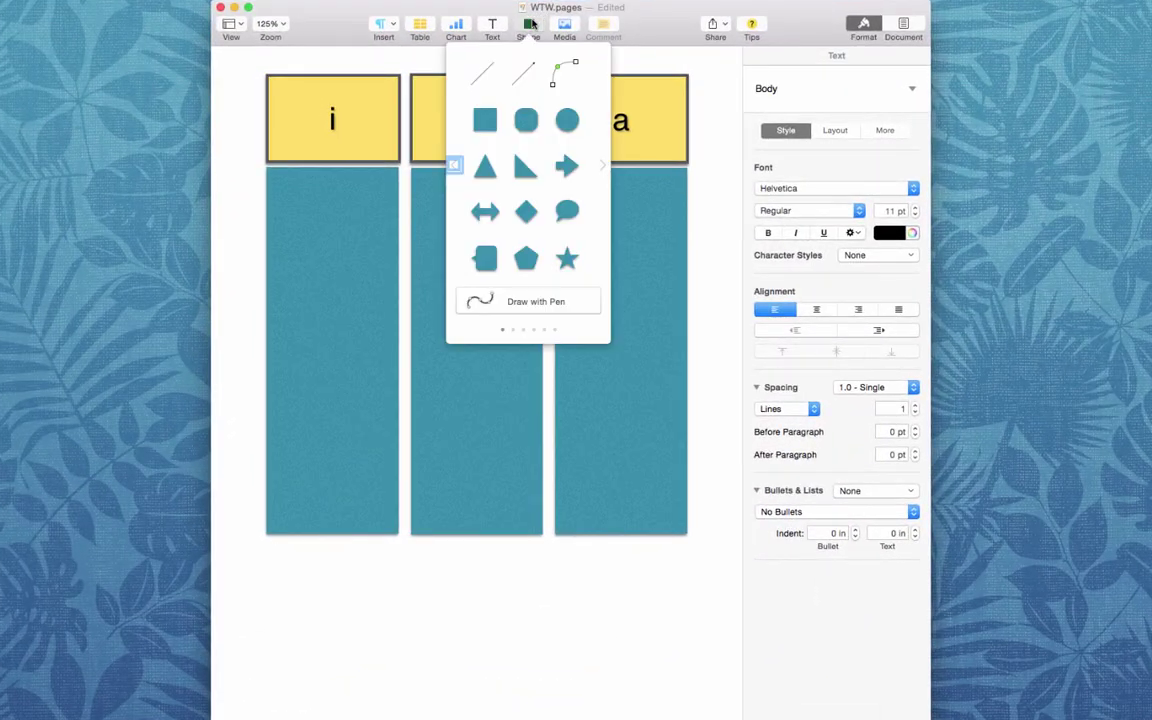
left_click(443, 141)
left_click_drag(465, 607, 300, 599)
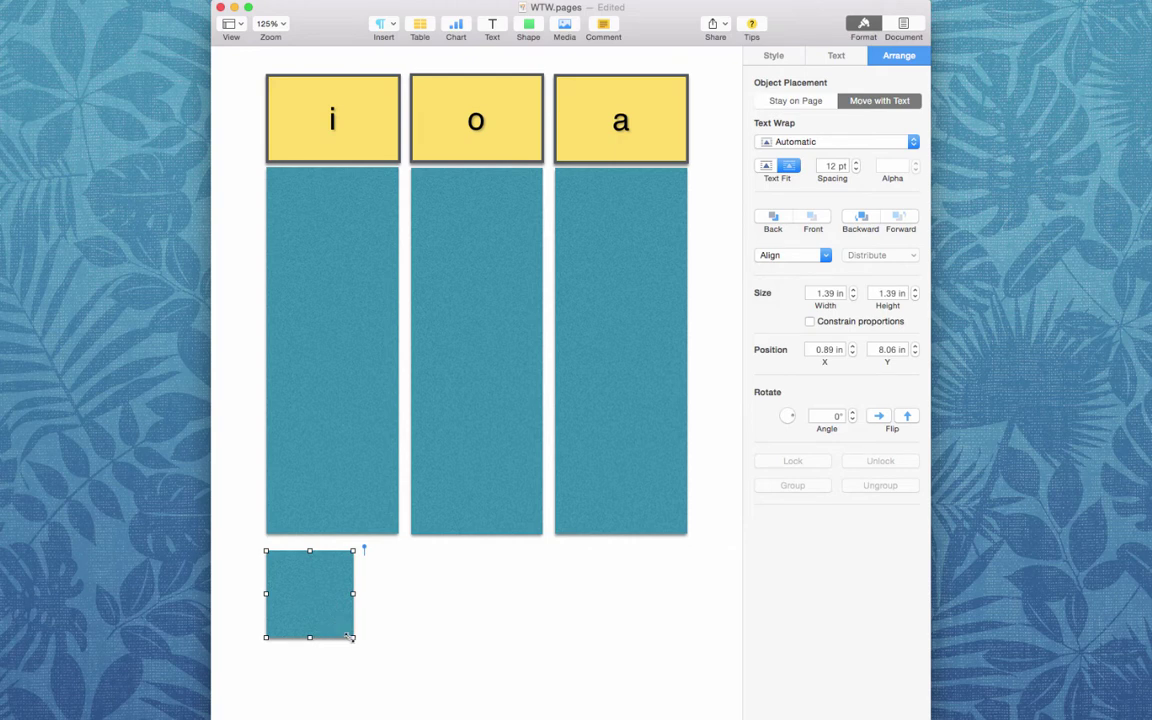
left_click_drag(352, 638, 350, 576)
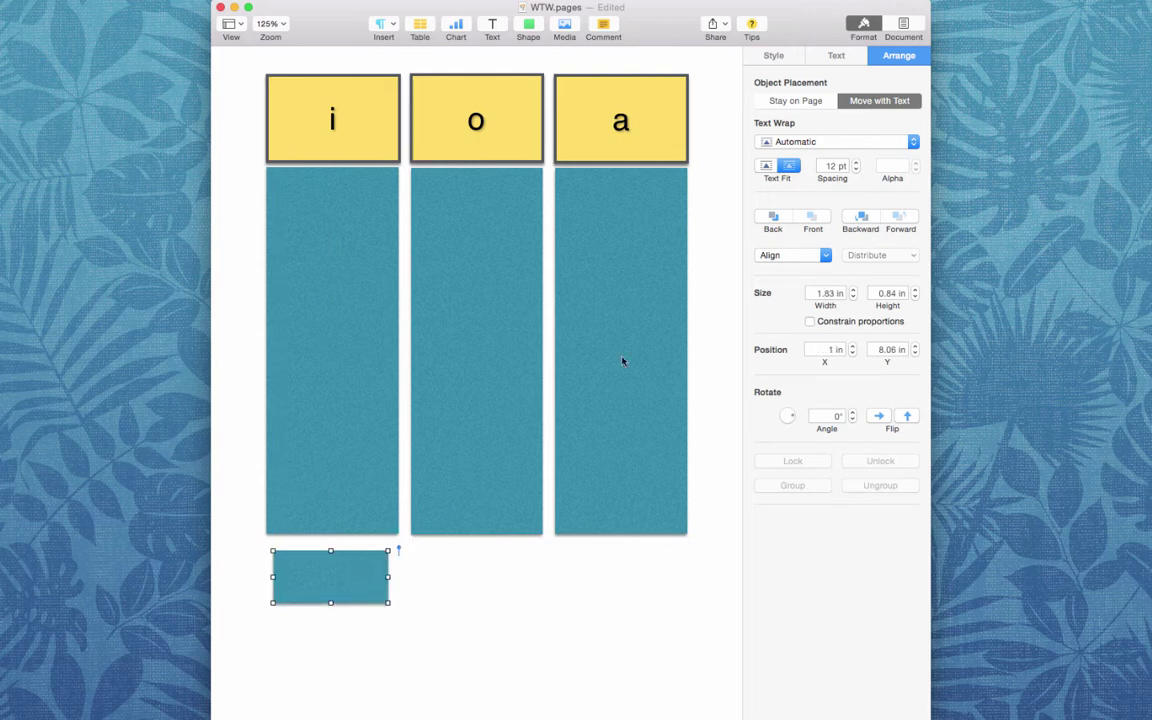
Try a white fill on the small rectangle below the first column, then settle on a solid black fill.
left_click(773, 56)
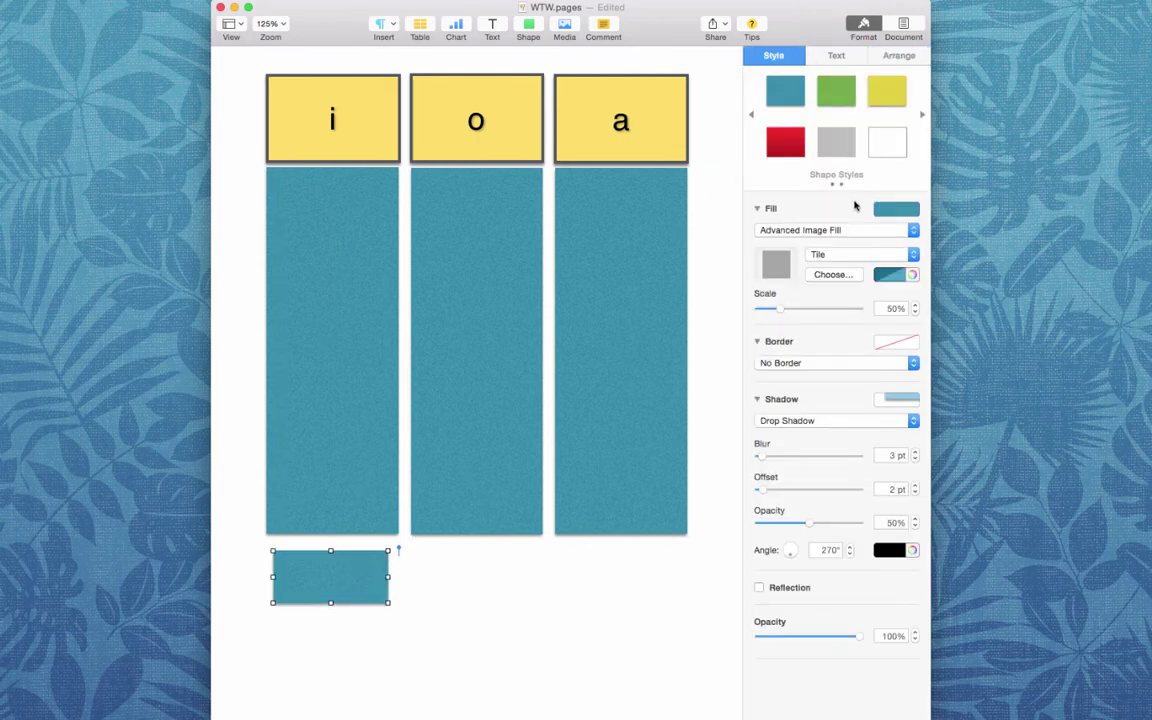
left_click(904, 212)
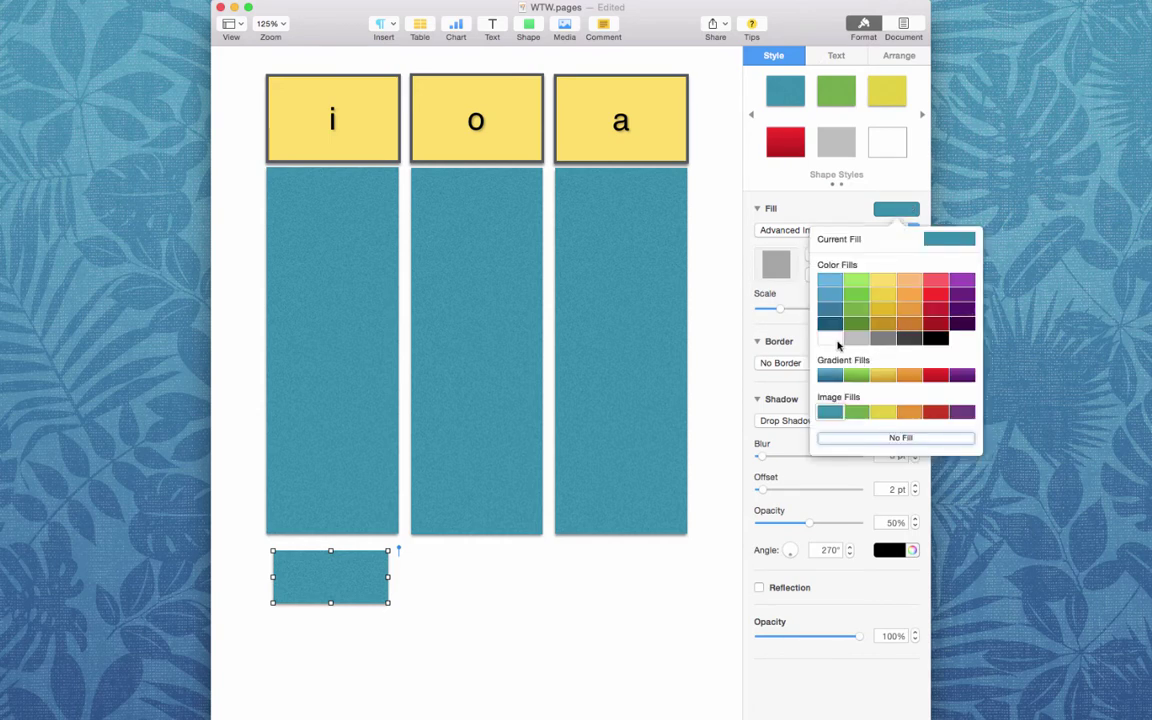
left_click(838, 339)
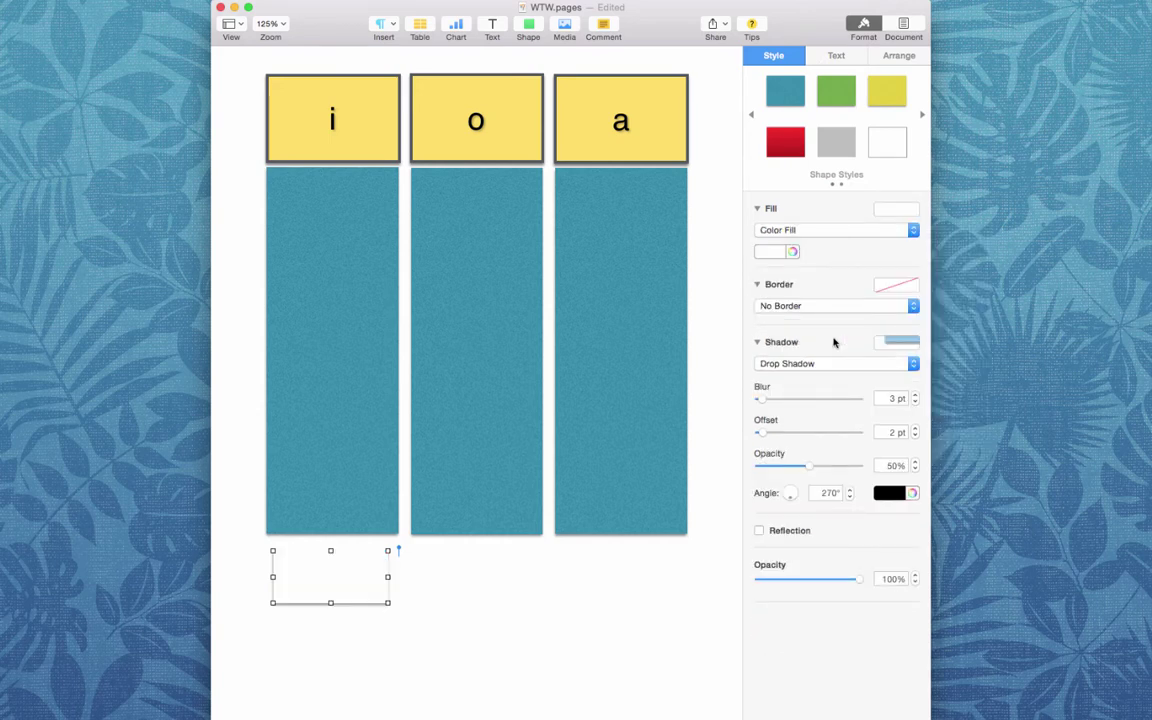
left_click(896, 209)
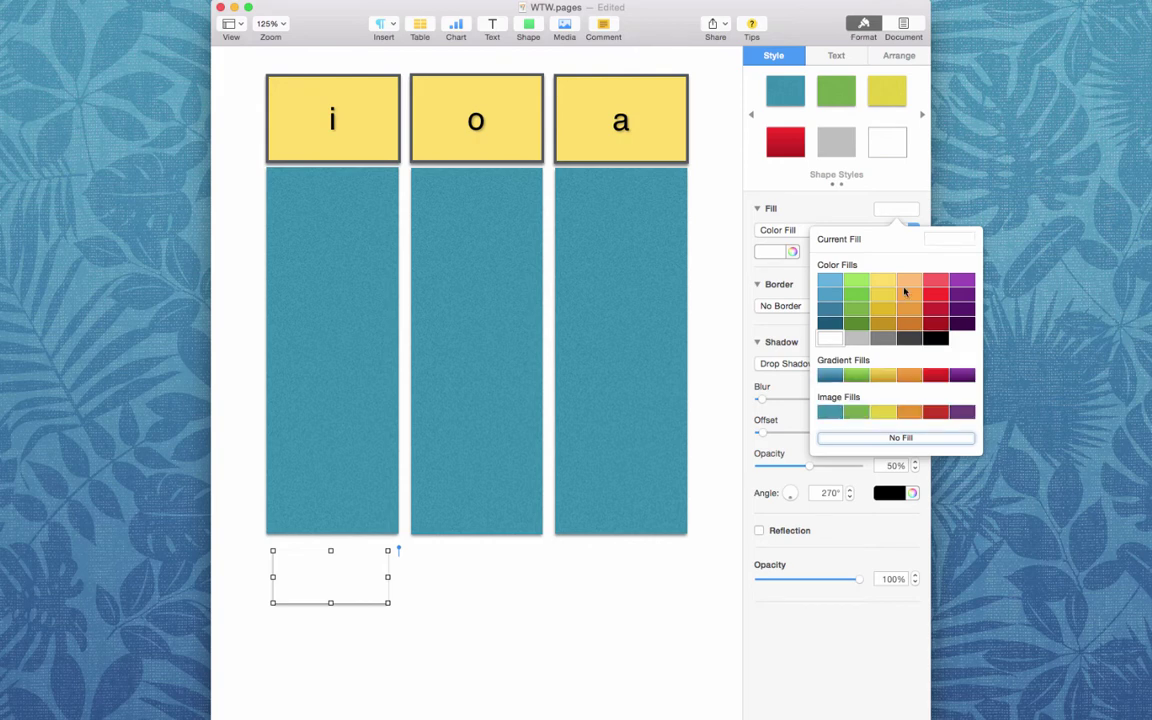
left_click(940, 339)
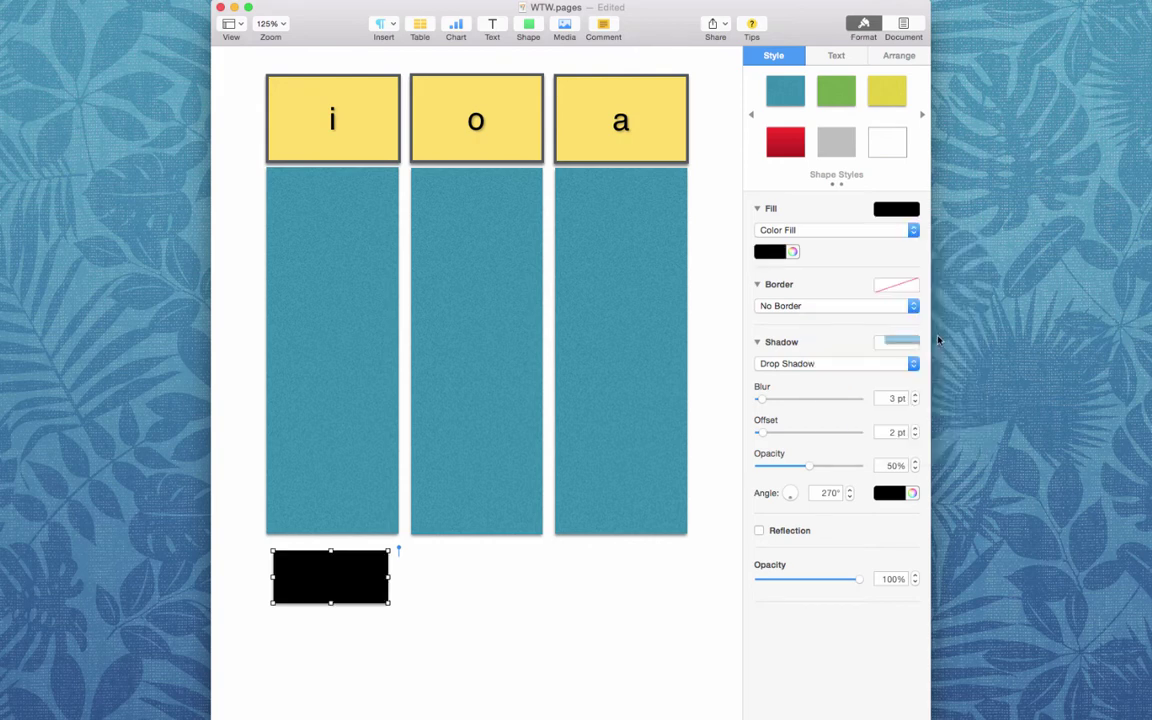
Label the black rectangle "cot" and enlarge its text to 41 pt.
double_click(324, 576)
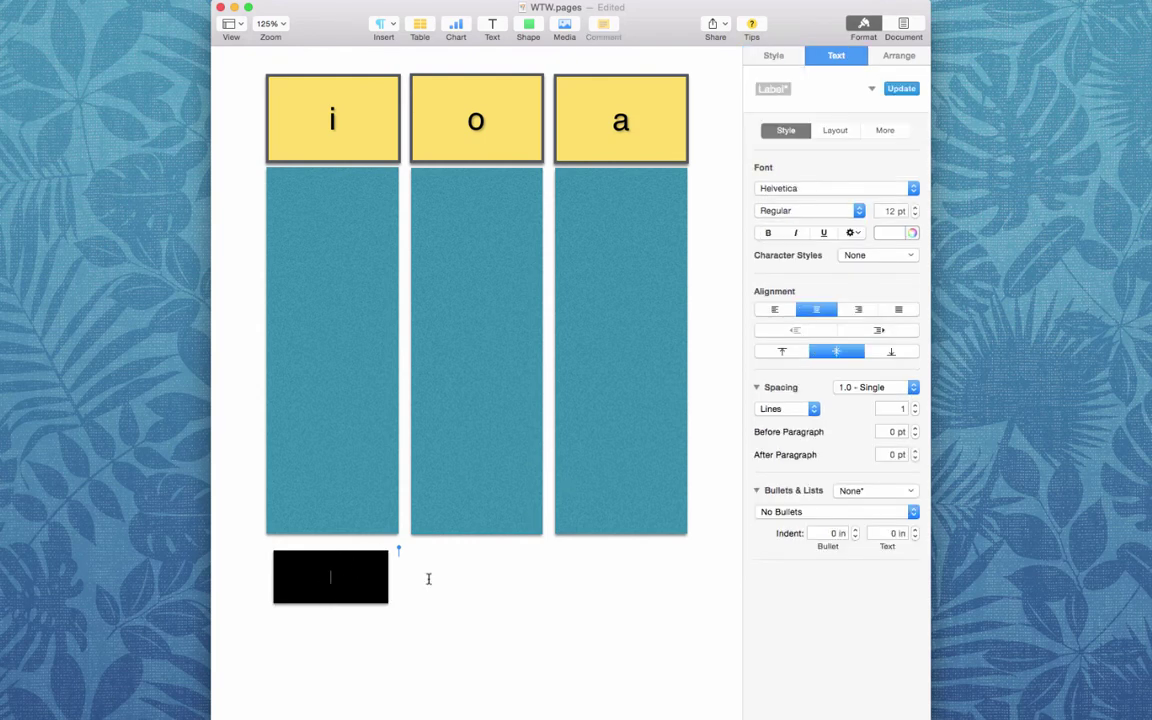
type("cot")
double_click(330, 577)
left_click(913, 206)
left_click(913, 206)
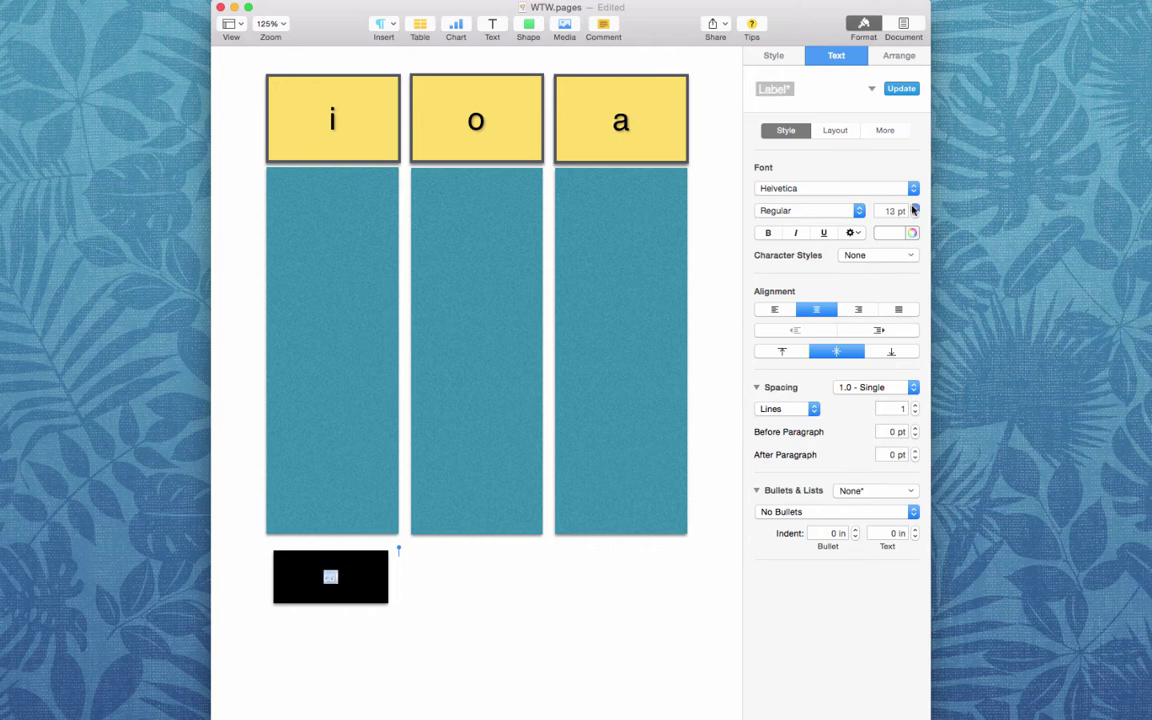
left_click(913, 206)
left_click(913, 206)
left_click_drag(913, 207, 912, 210)
left_click(476, 620)
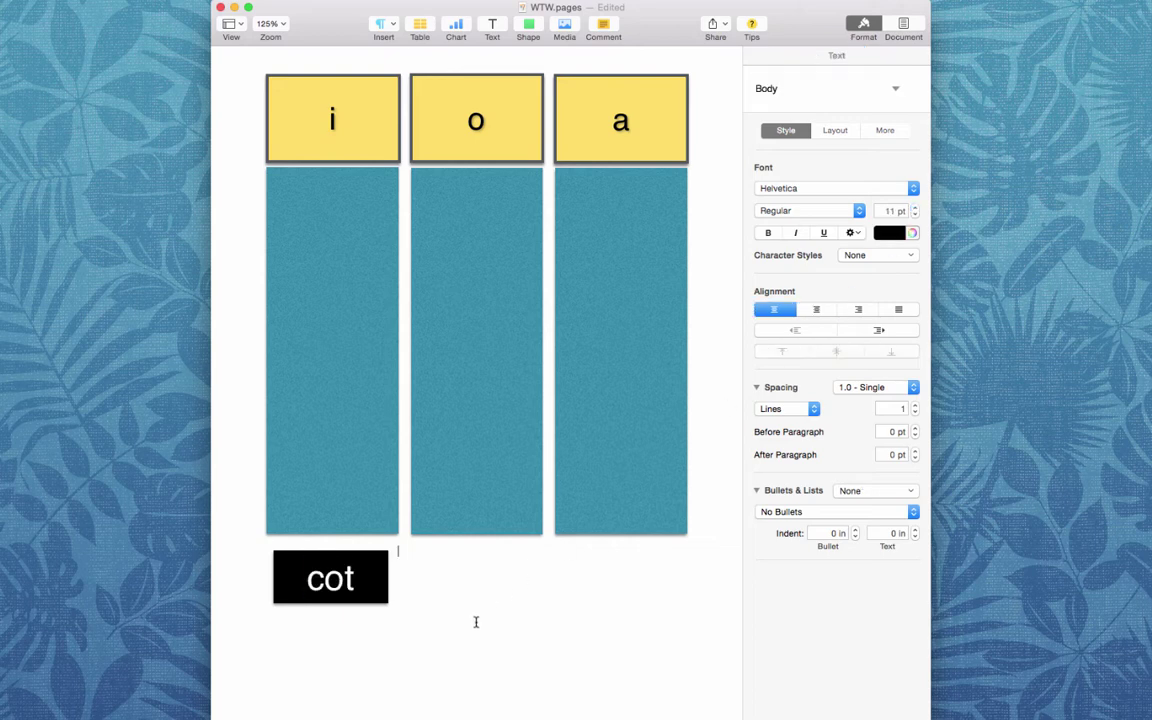
Move the "cot" card away from the first column, place a duplicate beside it, and change the duplicate's text to "cat".
left_click(331, 580)
left_click_drag(331, 580, 522, 596)
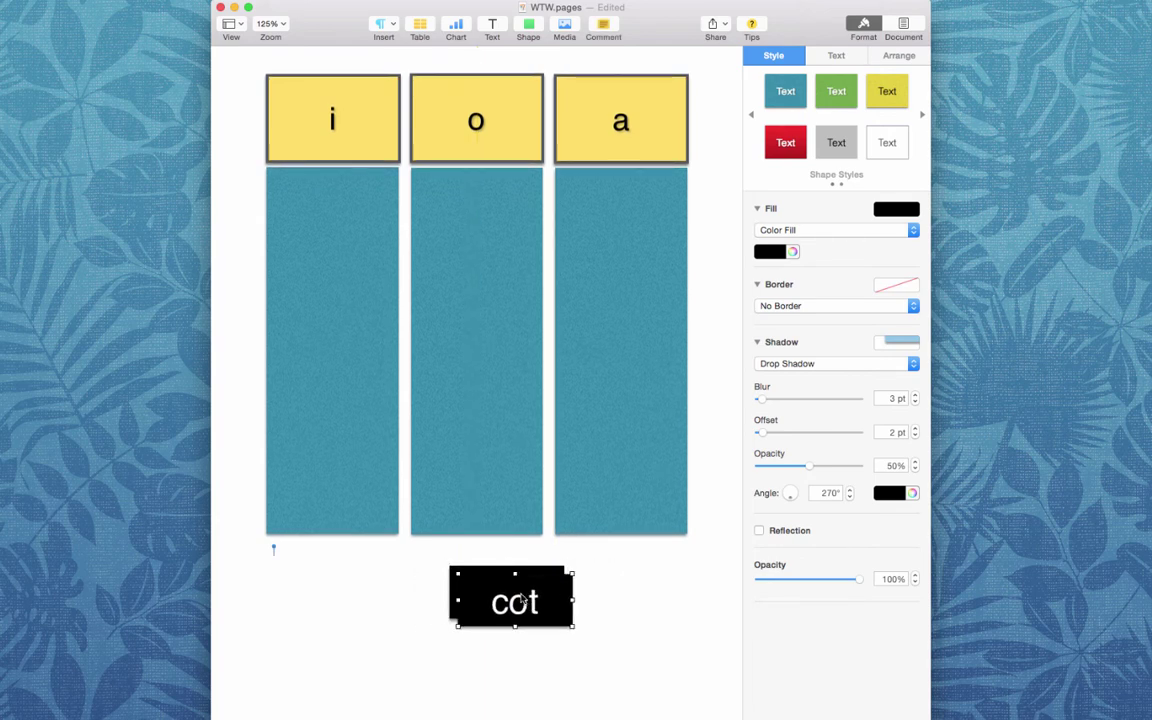
left_click_drag(522, 597, 640, 598)
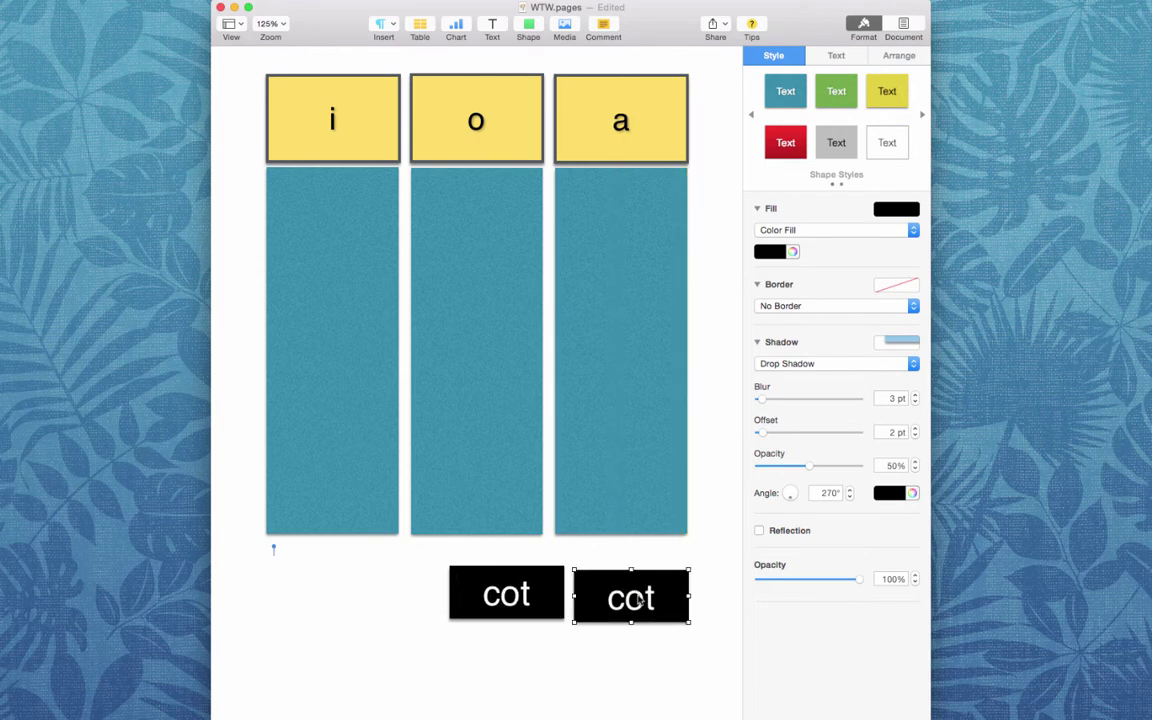
double_click(640, 600)
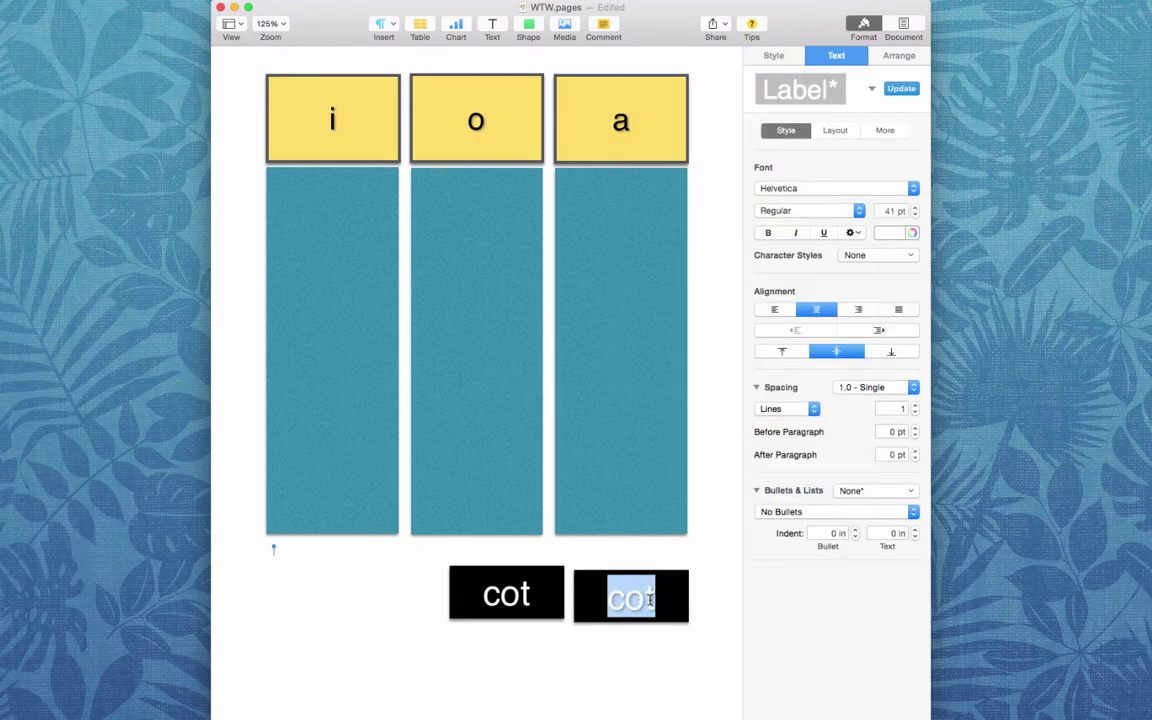
type("cat")
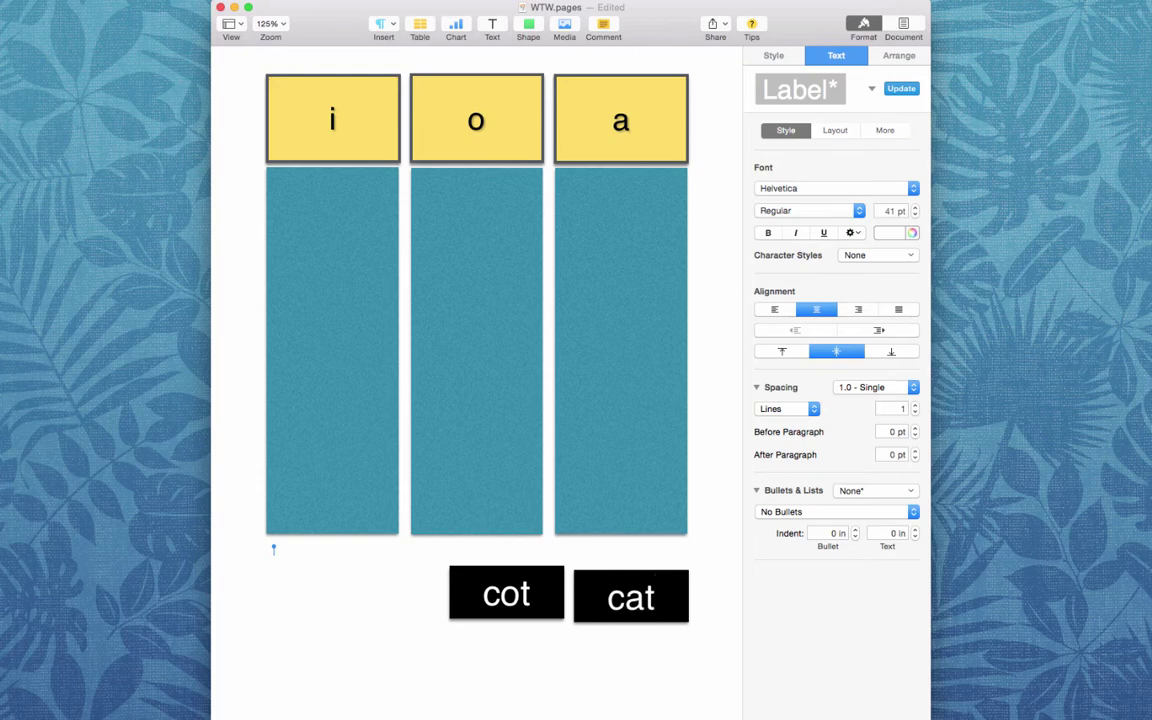
left_click(568, 643)
Duplicate the "cat" card into the space below the first column and change the copy's text to "cit".
left_click(611, 612)
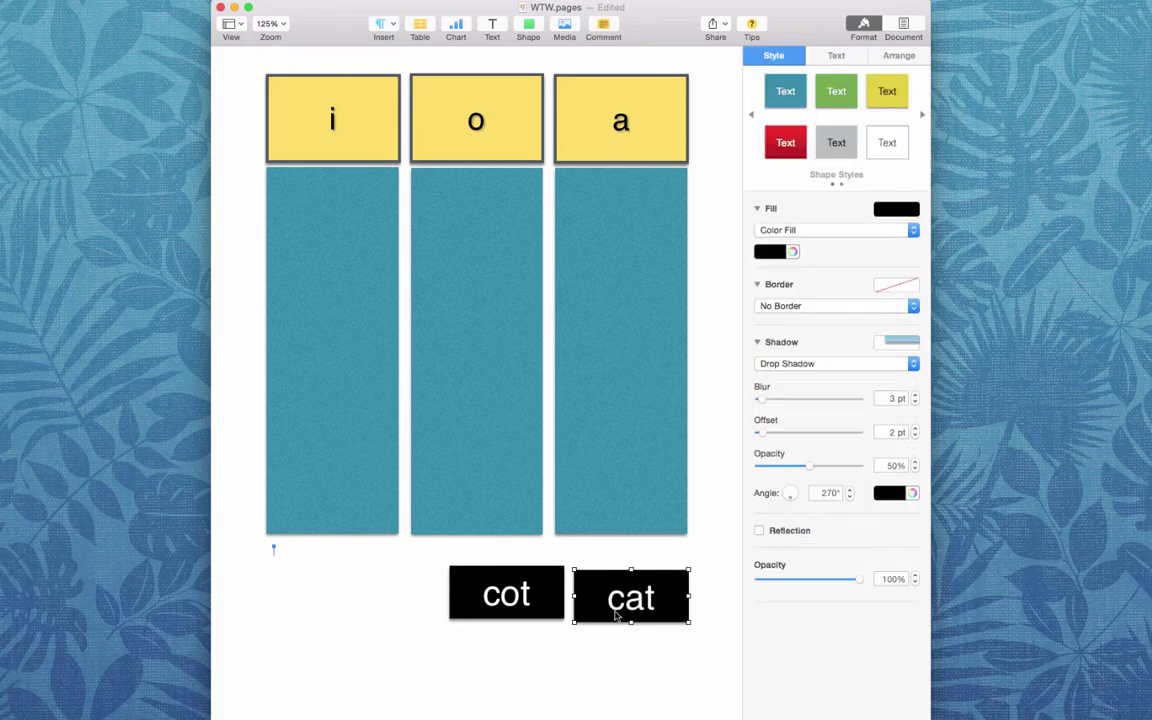
left_click_drag(611, 612, 347, 645)
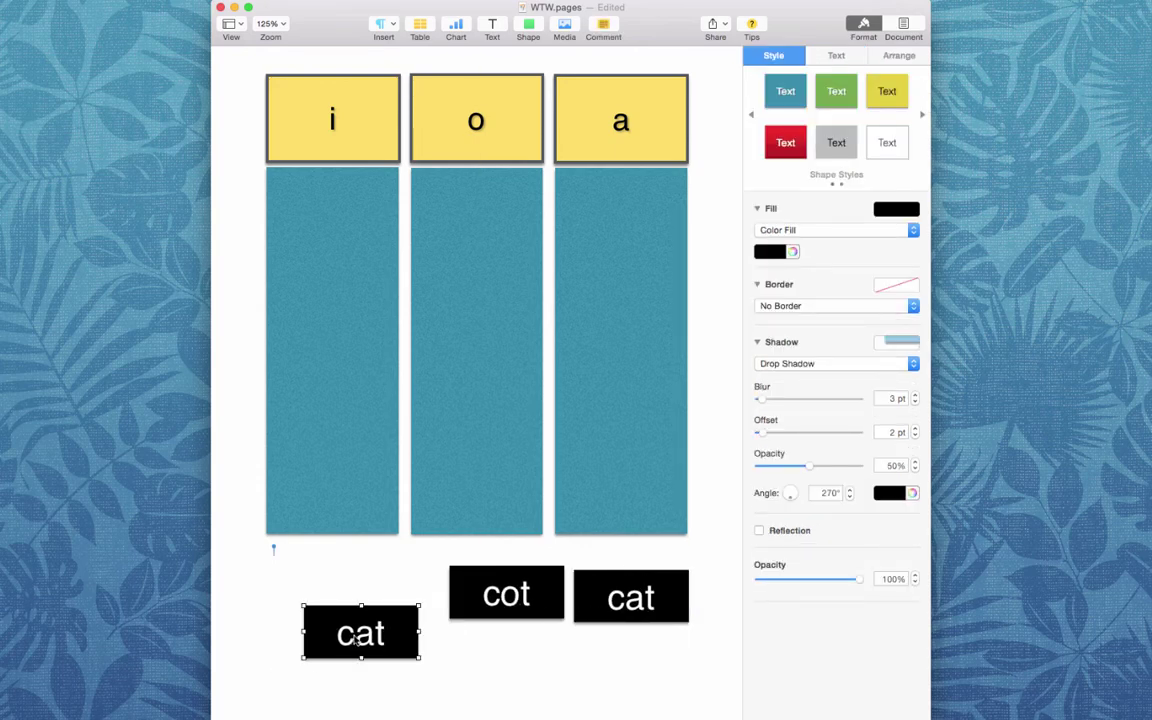
double_click(354, 636)
type("cit")
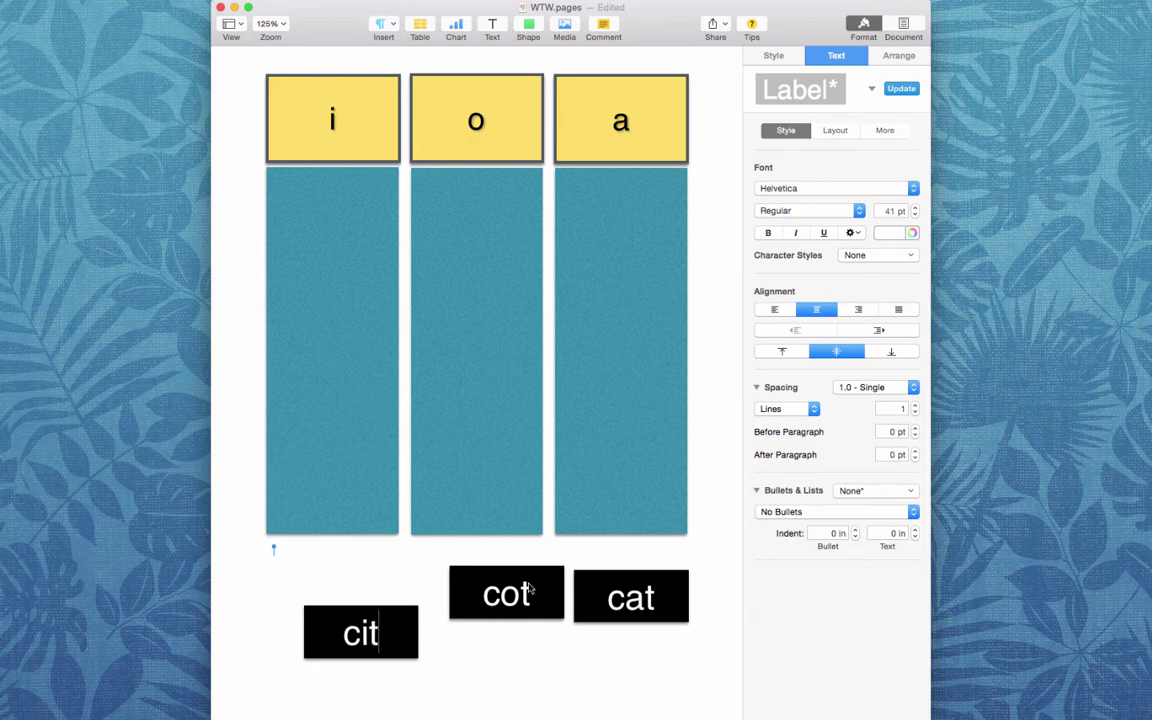
left_click(532, 640)
Arrange the cards below the columns with "cot" under "cit" and "cat" beside "cit".
left_click_drag(372, 632, 345, 597)
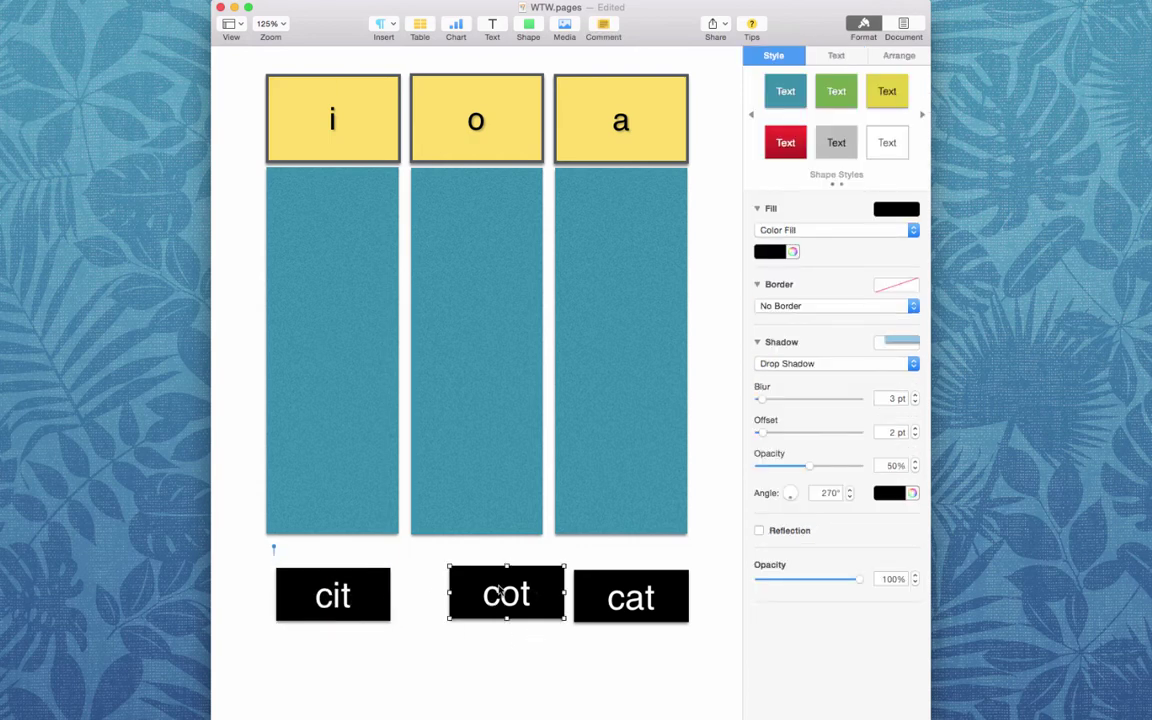
left_click_drag(501, 593, 327, 653)
left_click_drag(632, 590, 473, 592)
left_click(570, 589)
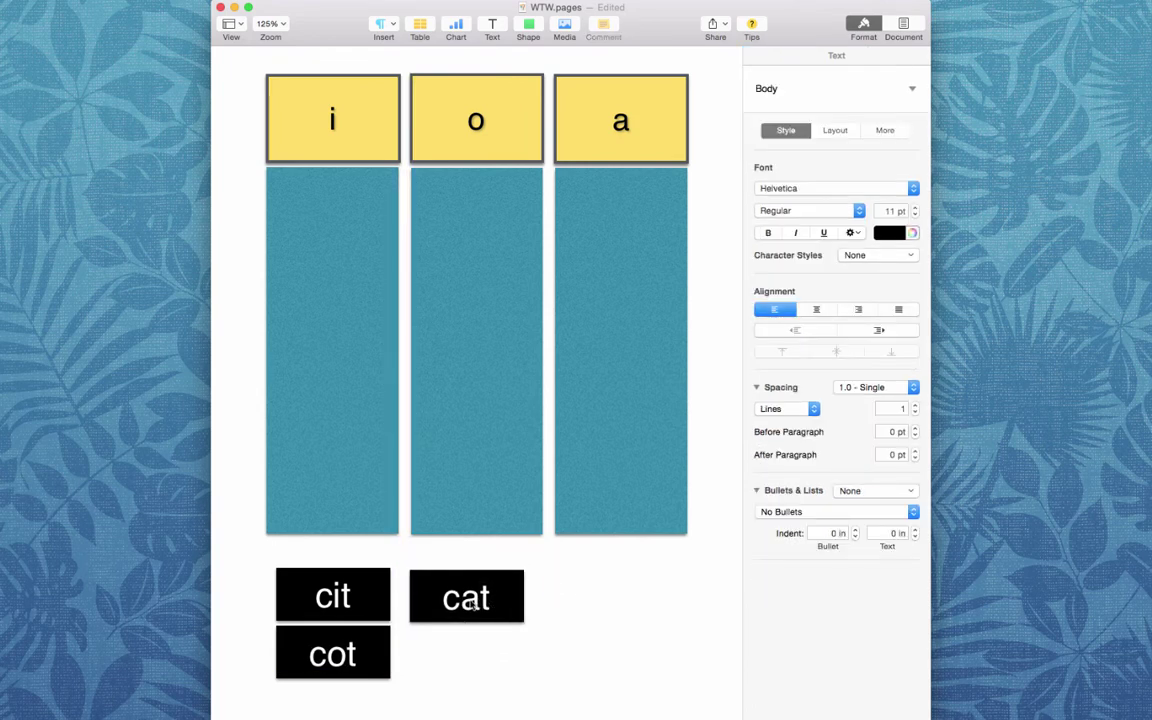
left_click(471, 606)
double_click(469, 600)
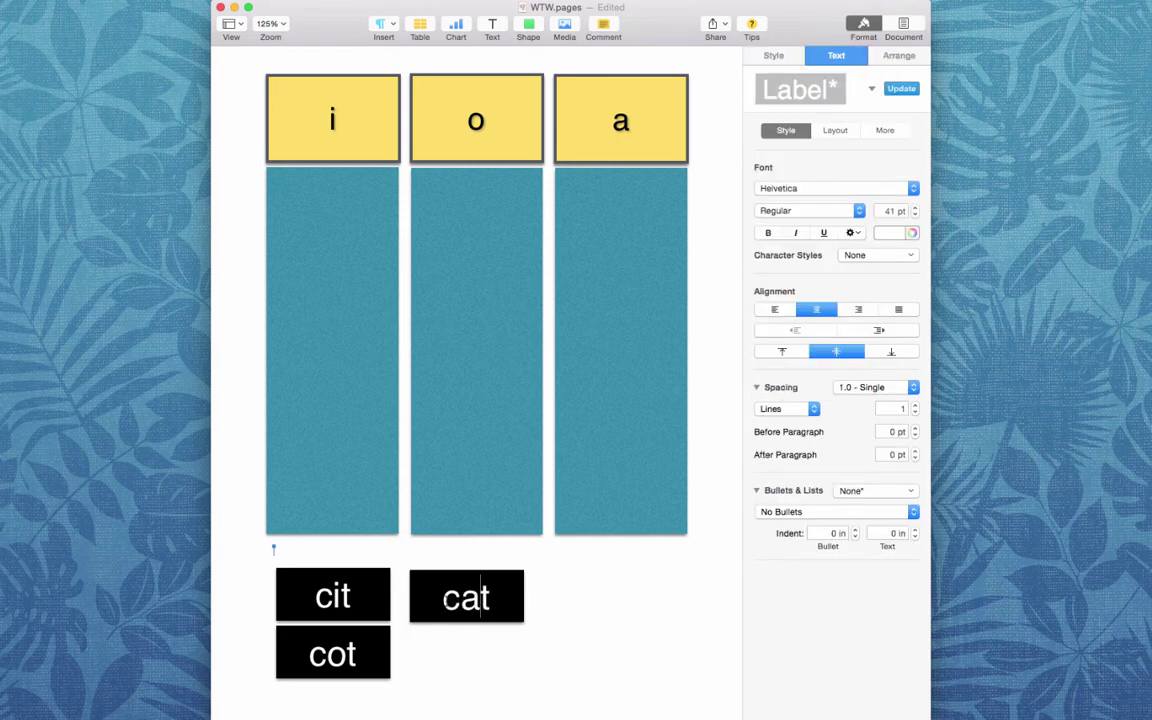
left_click(602, 599)
left_click_drag(487, 601, 489, 601)
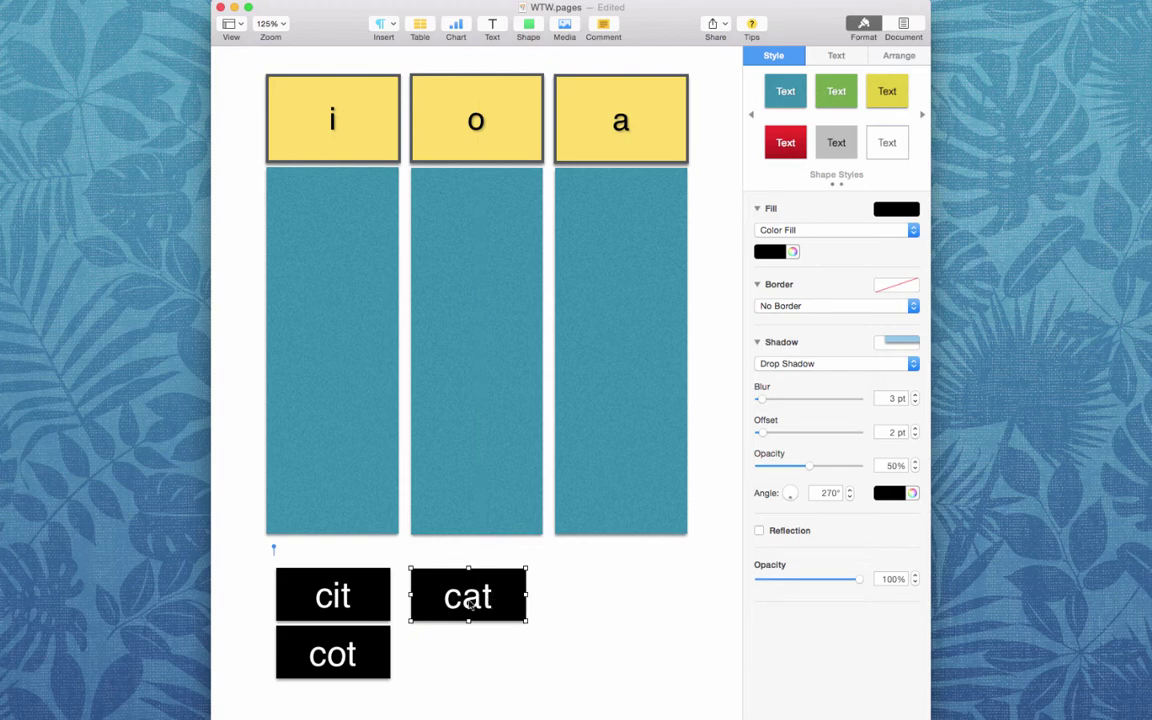
left_click(546, 593)
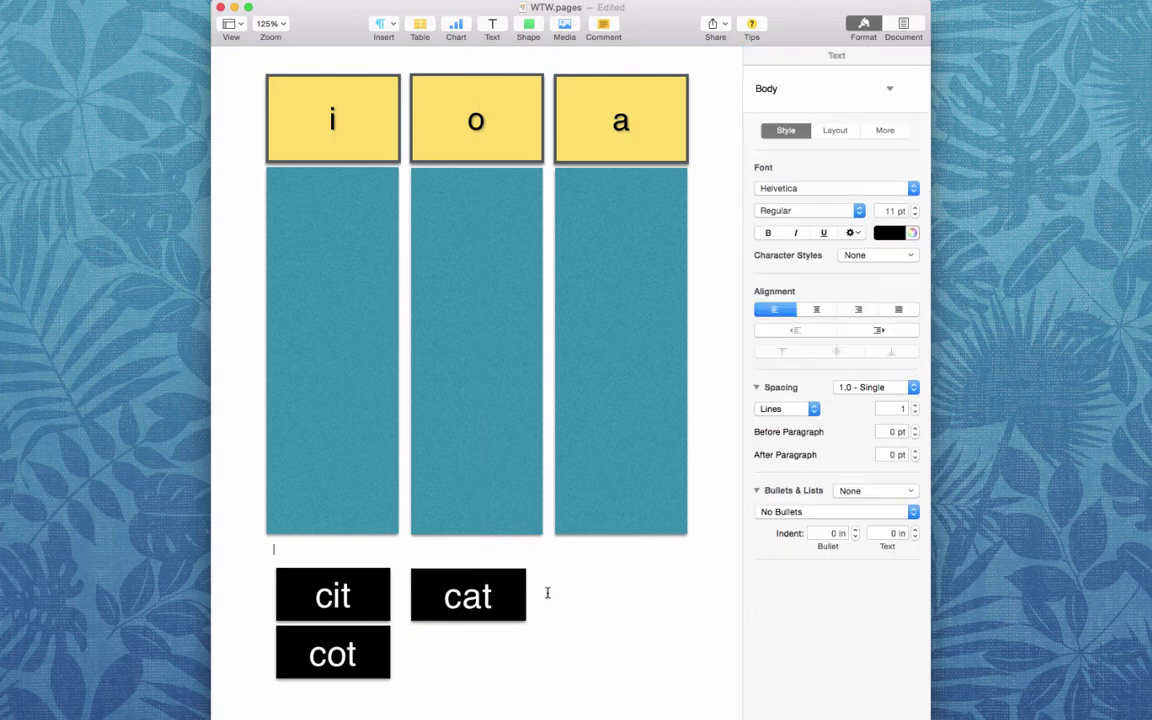
Sort the "cit", "cot" and "cat" cards into their matching i, o and a columns and save the document.
left_click_drag(491, 599, 643, 222)
left_click_drag(331, 618, 335, 230)
left_click_drag(300, 648, 442, 211)
left_click(450, 331)
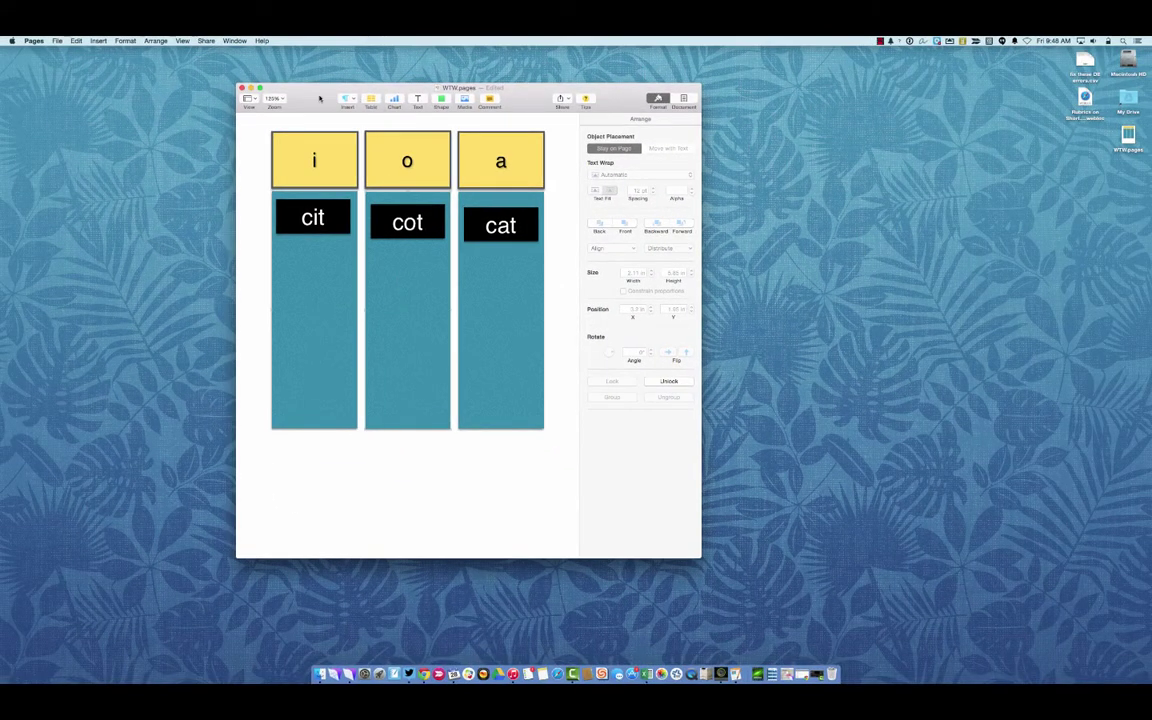
left_click(57, 41)
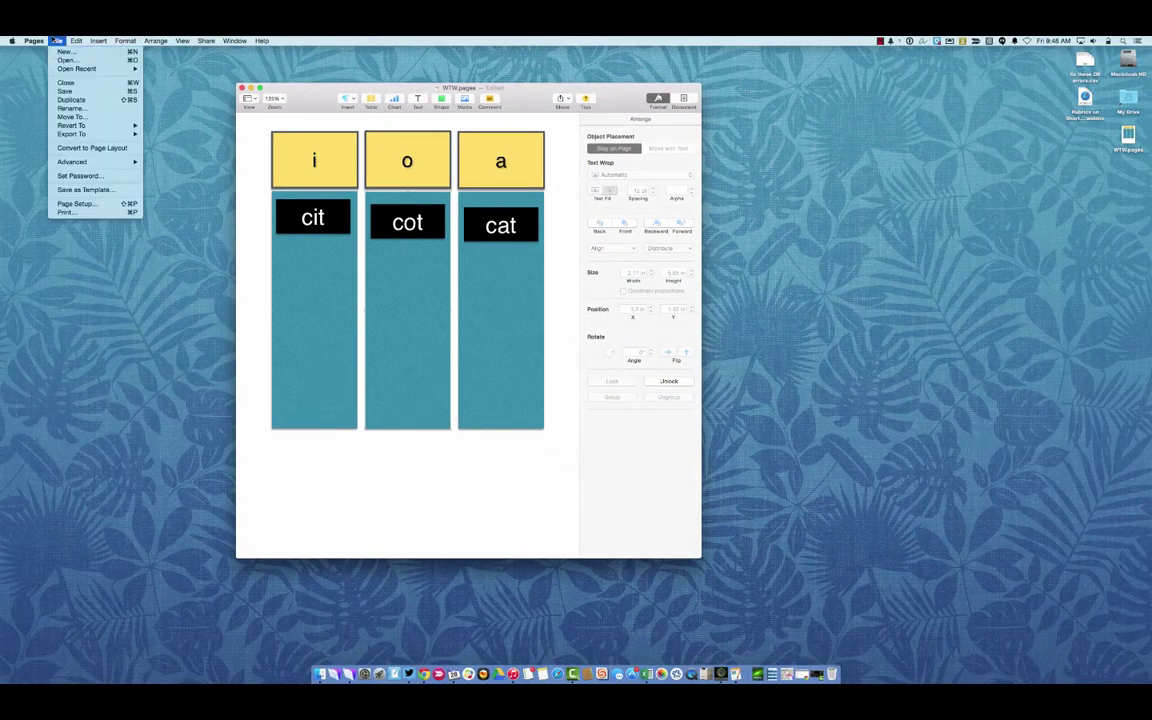
left_click(64, 91)
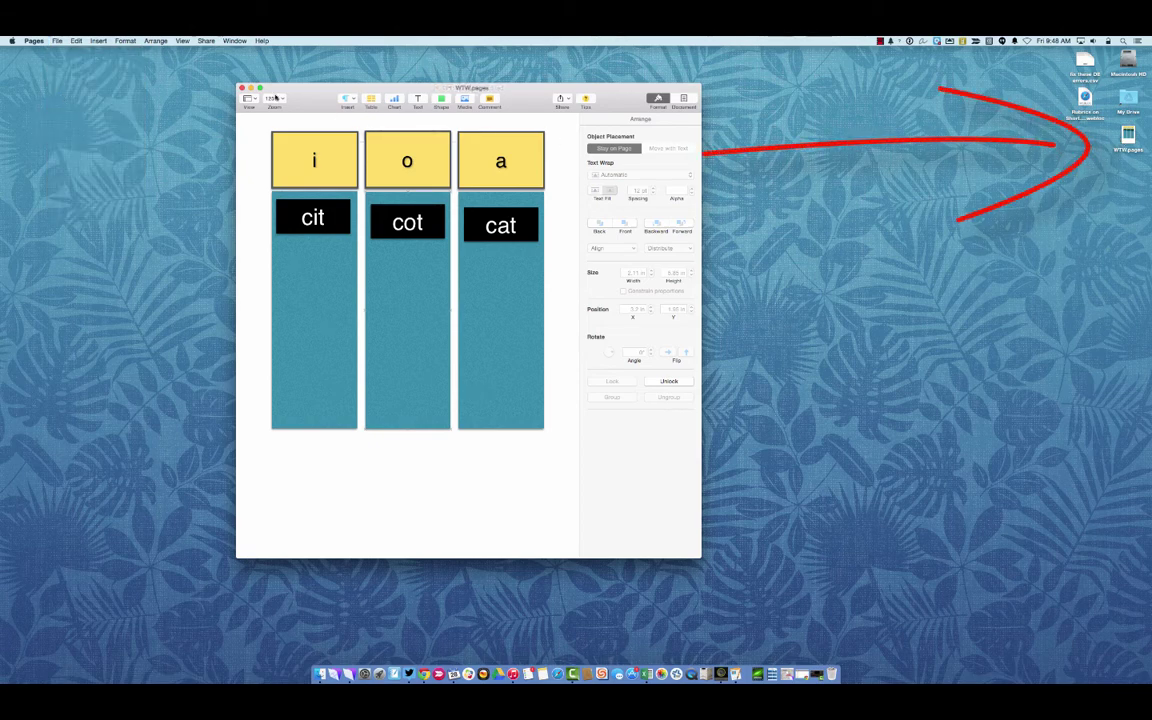
Move the three word cards back out below their columns and close the saved document.
left_click_drag(318, 215, 322, 475)
left_click_drag(407, 225, 400, 487)
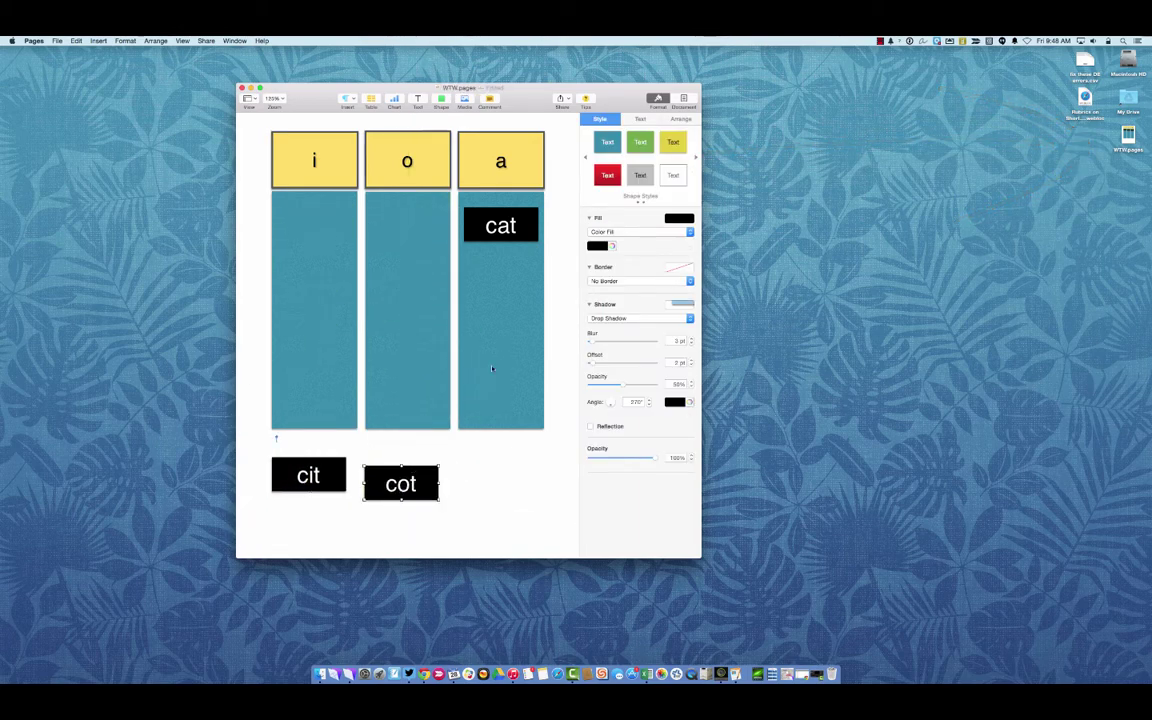
left_click_drag(511, 234, 507, 473)
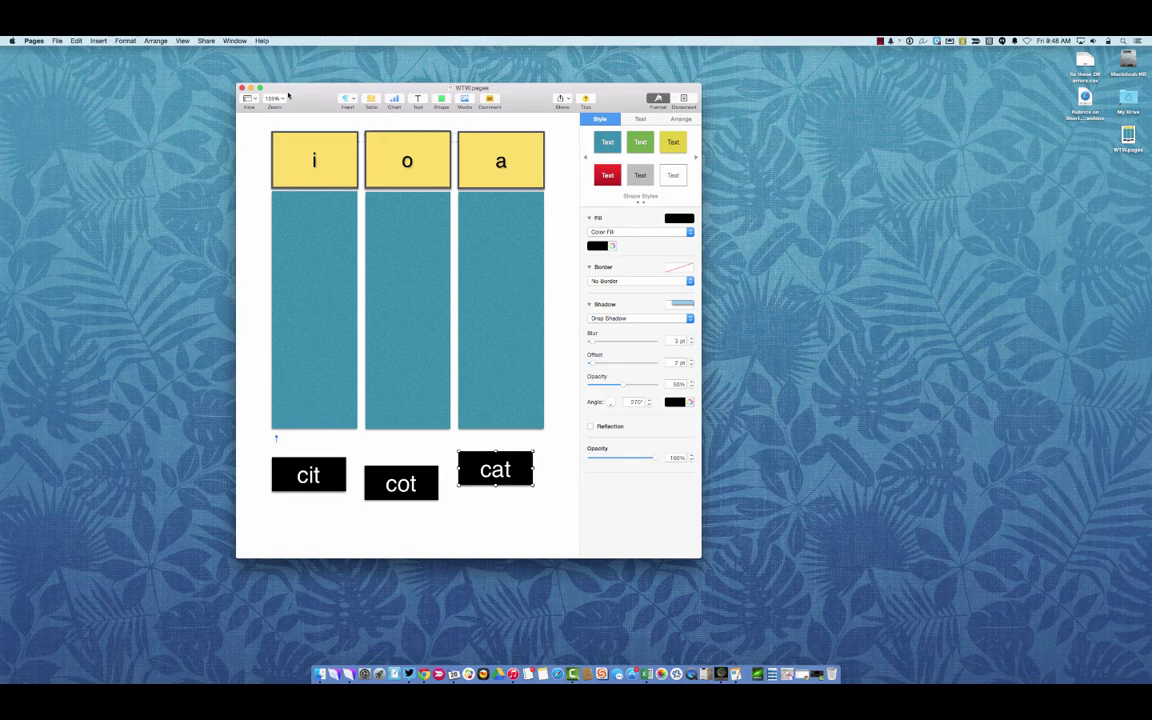
left_click(242, 89)
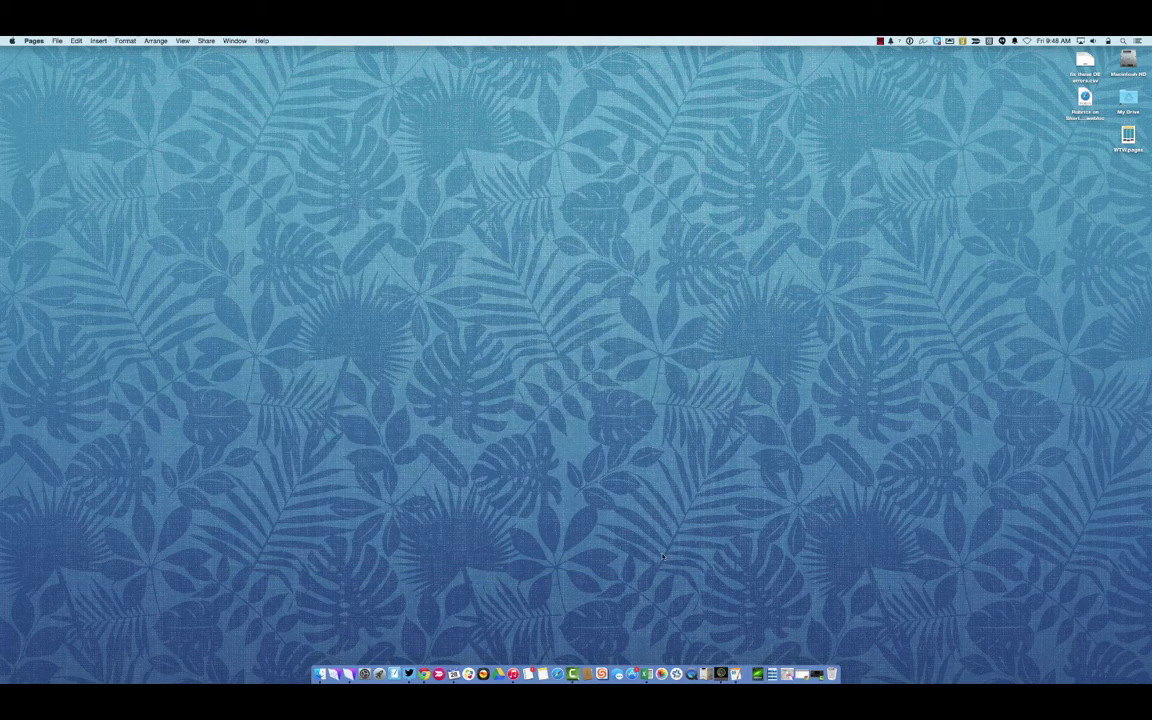
Switch to the Schoology demo course in the browser and examine how WTW.pages is shared in Updates and in the Materials folder.
left_click(802, 674)
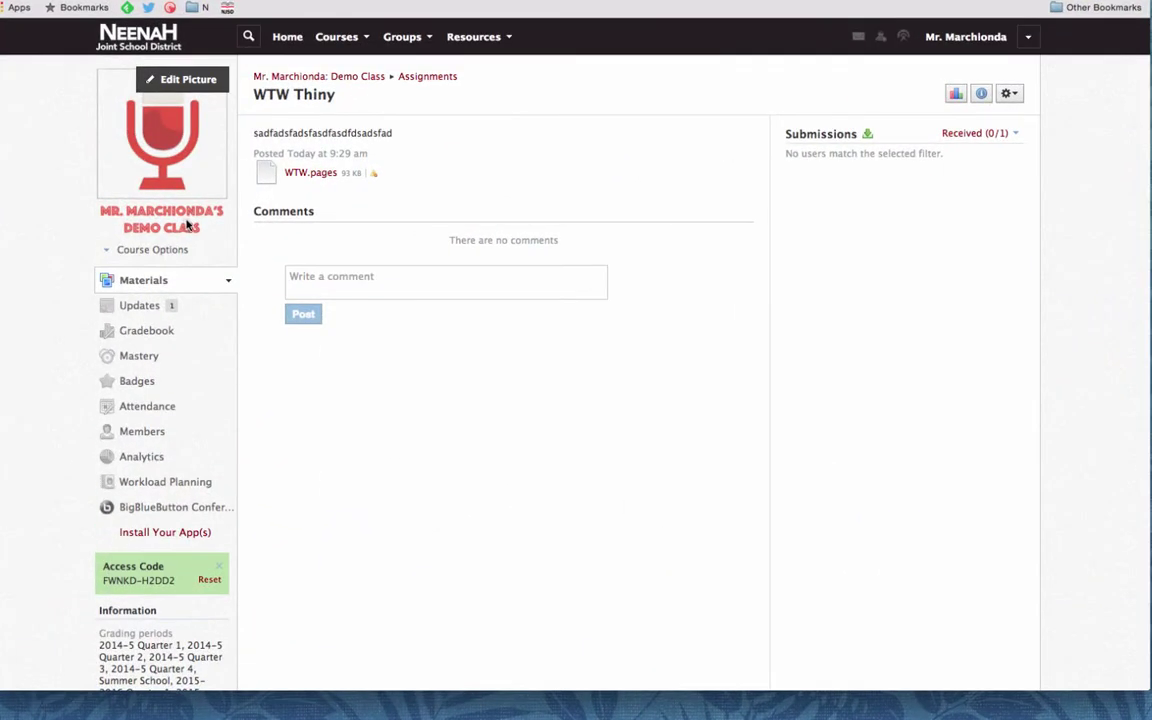
left_click(143, 313)
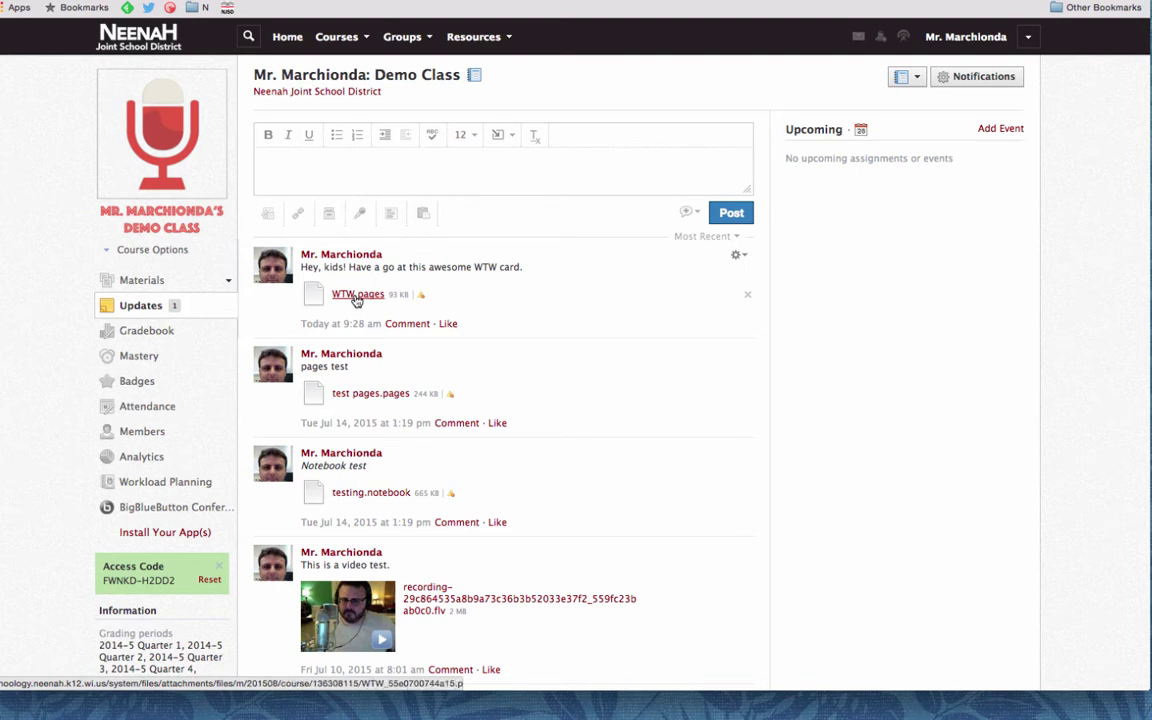
left_click(133, 281)
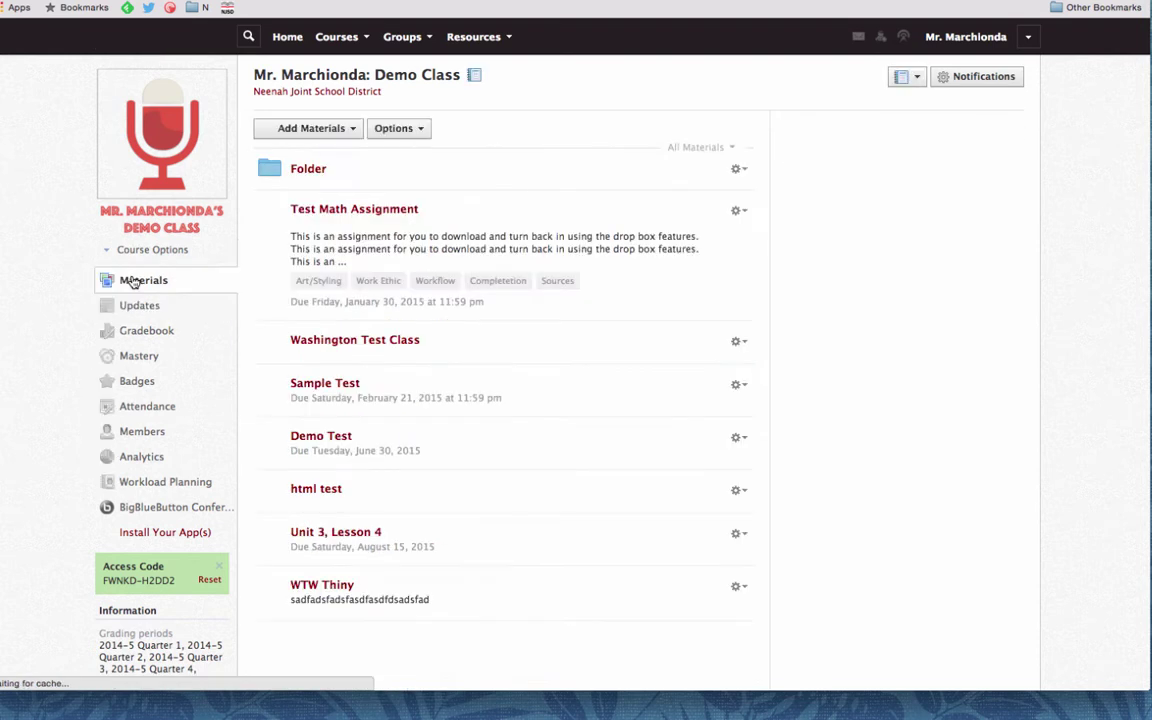
left_click(305, 170)
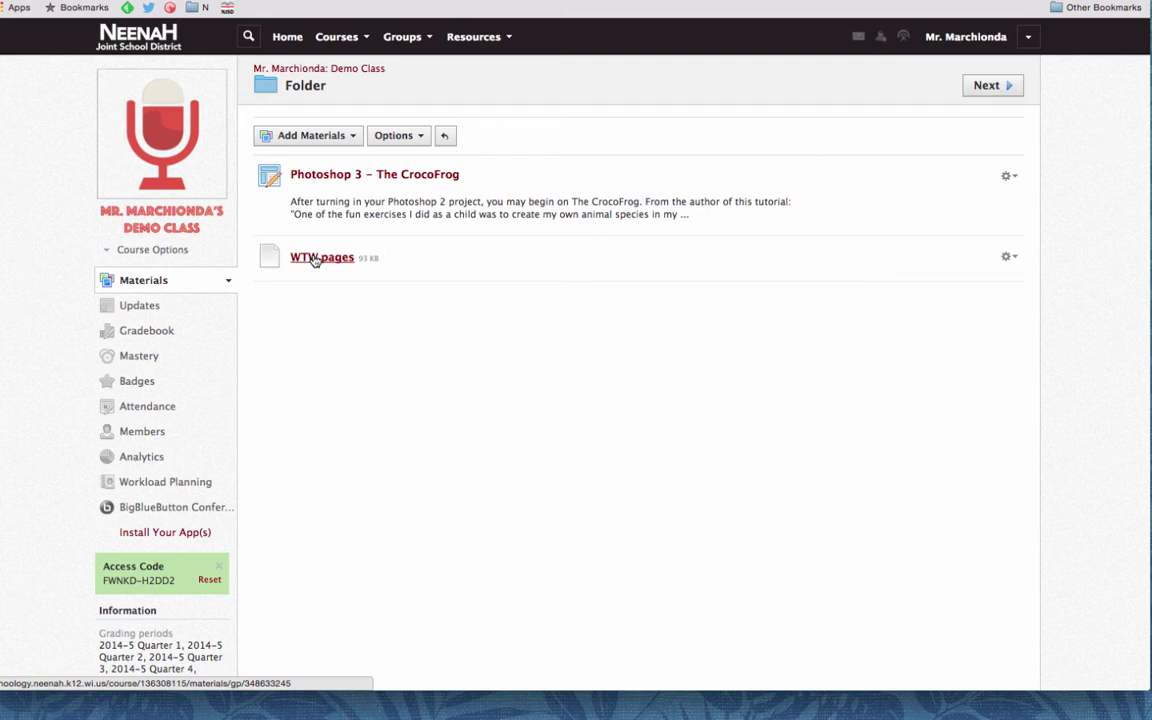
left_click(390, 136)
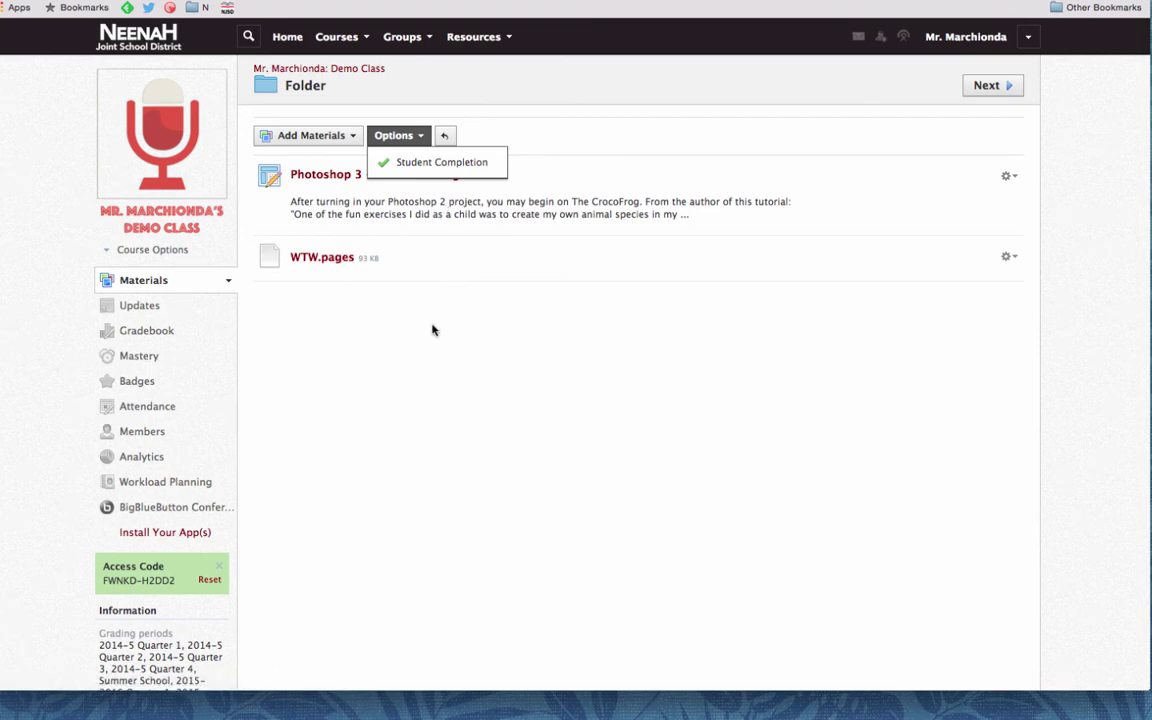
Start a new assignment in the course materials named "Words Their Way Assignment" with the description "ewrqwrqwerqwer".
left_click(368, 268)
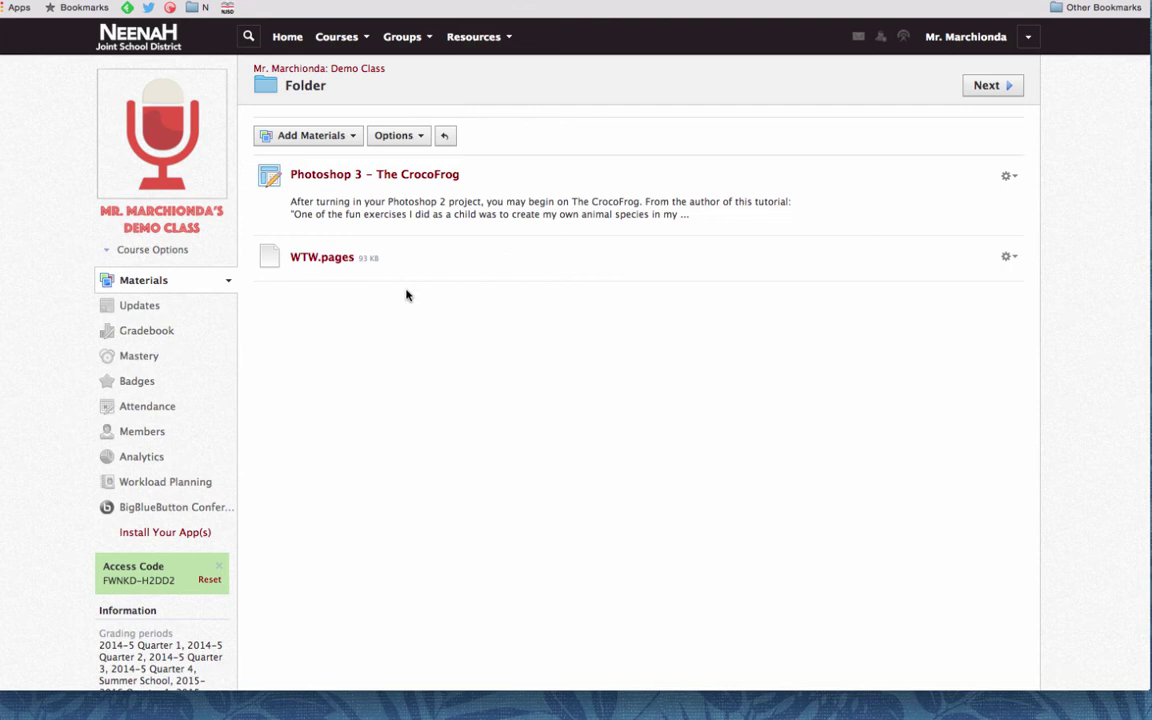
scroll(166, 285, "down", 1)
left_click(166, 285)
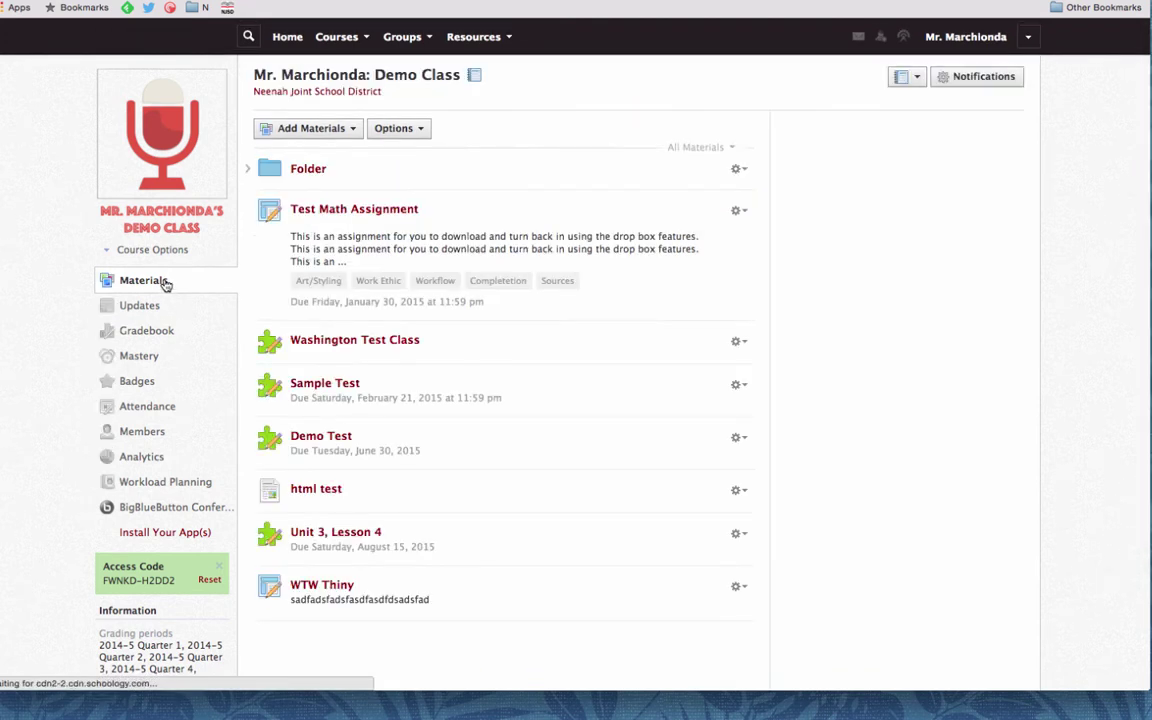
left_click(295, 128)
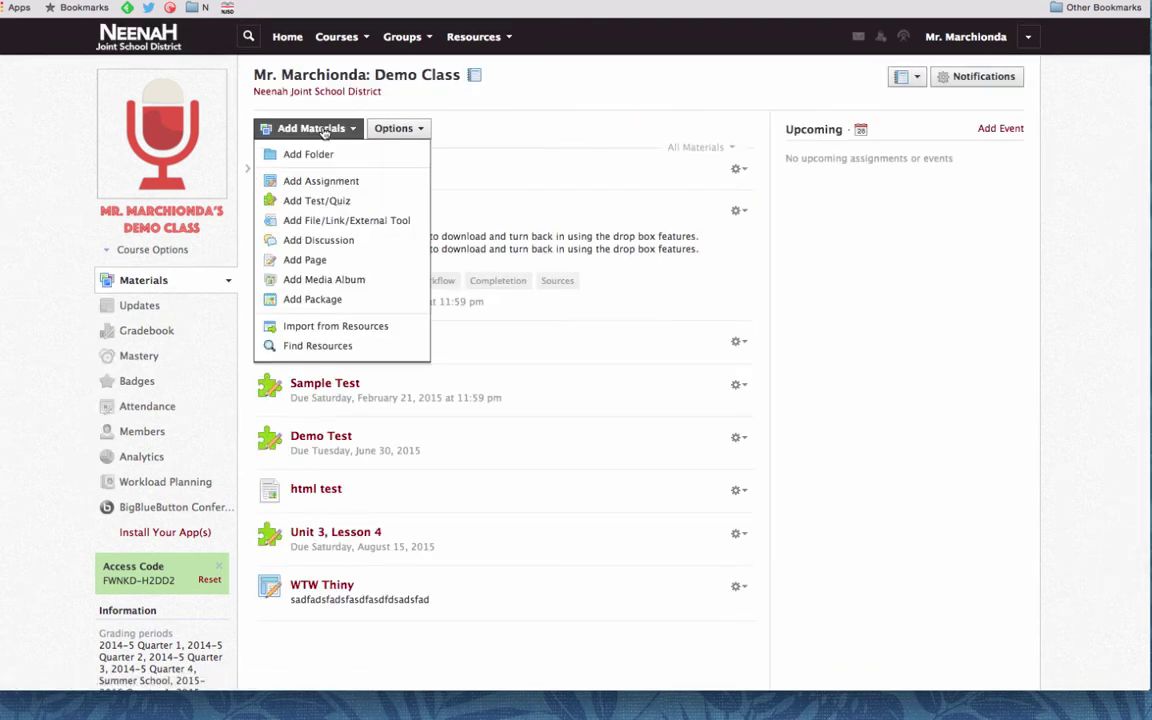
left_click(314, 183)
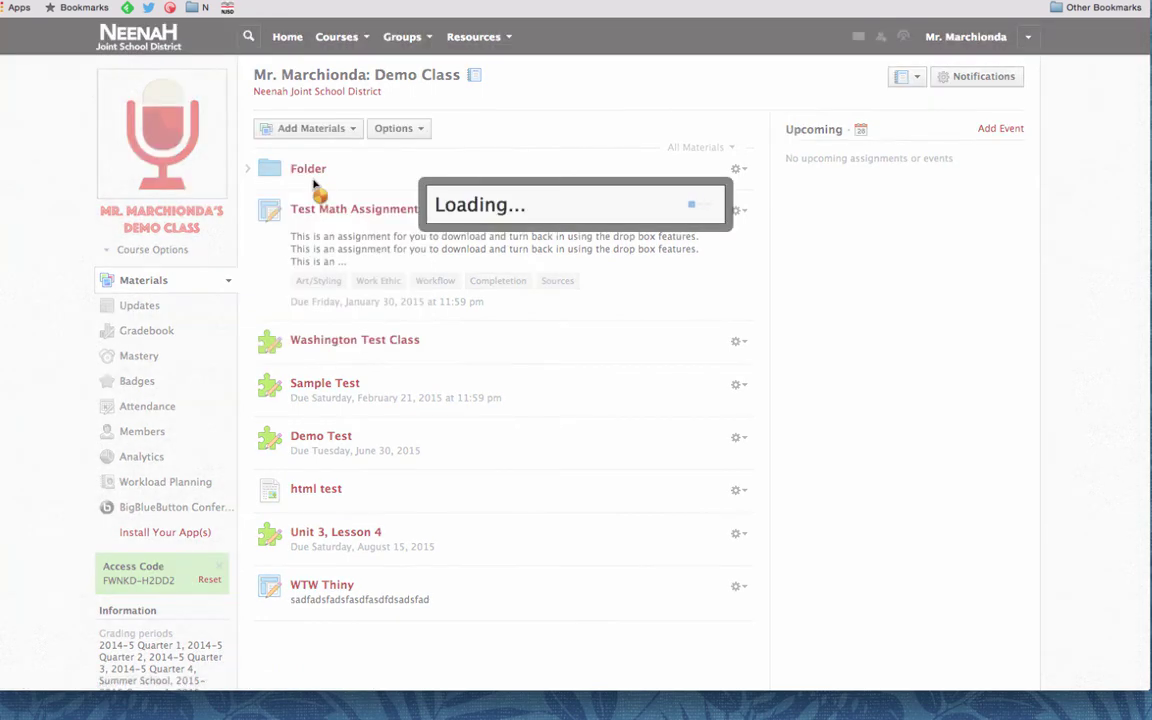
left_click(352, 125)
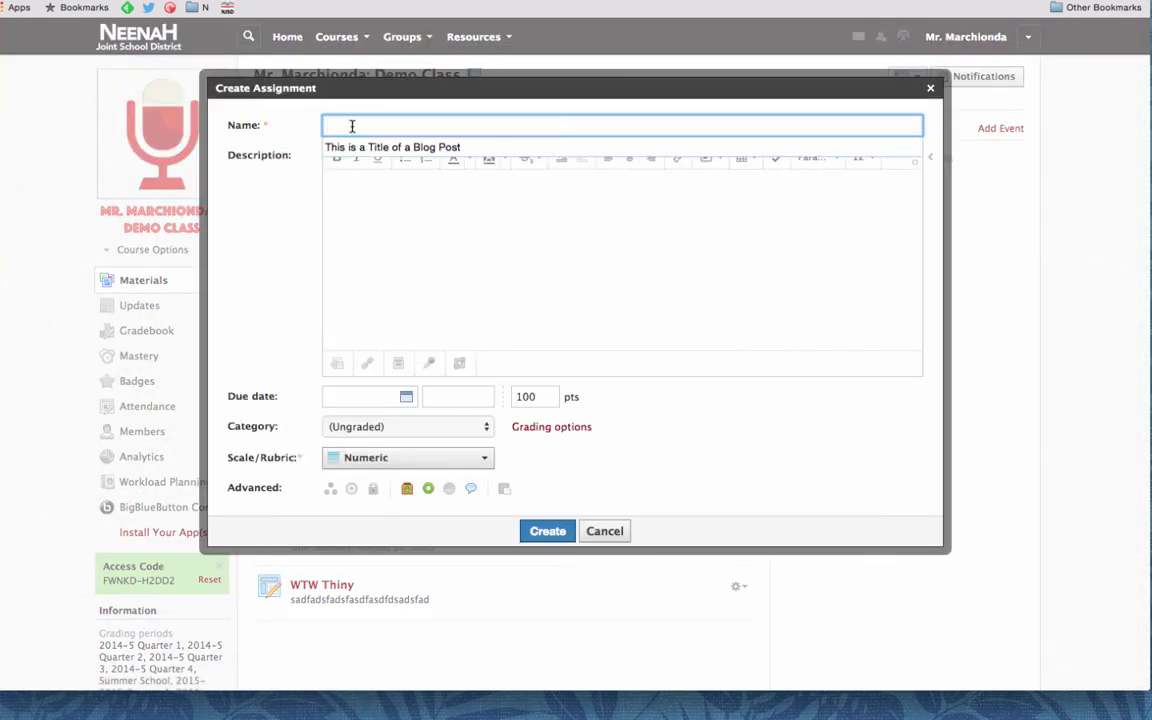
type("Words Their Way Assignment")
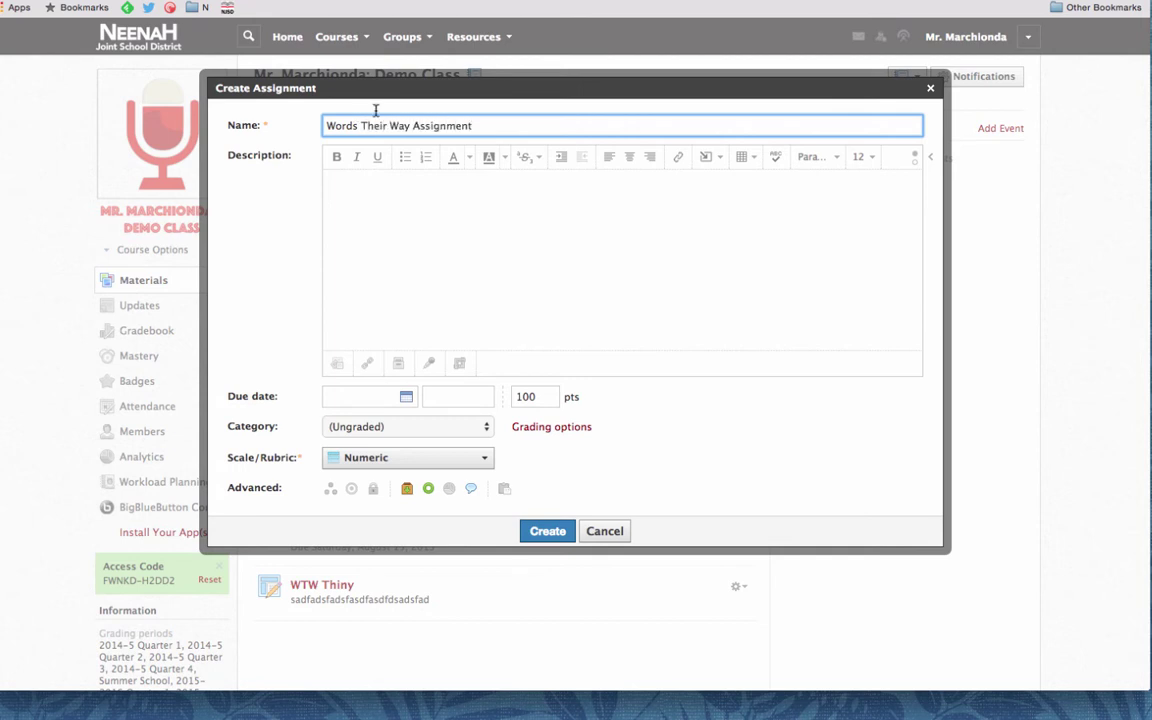
left_click(408, 267)
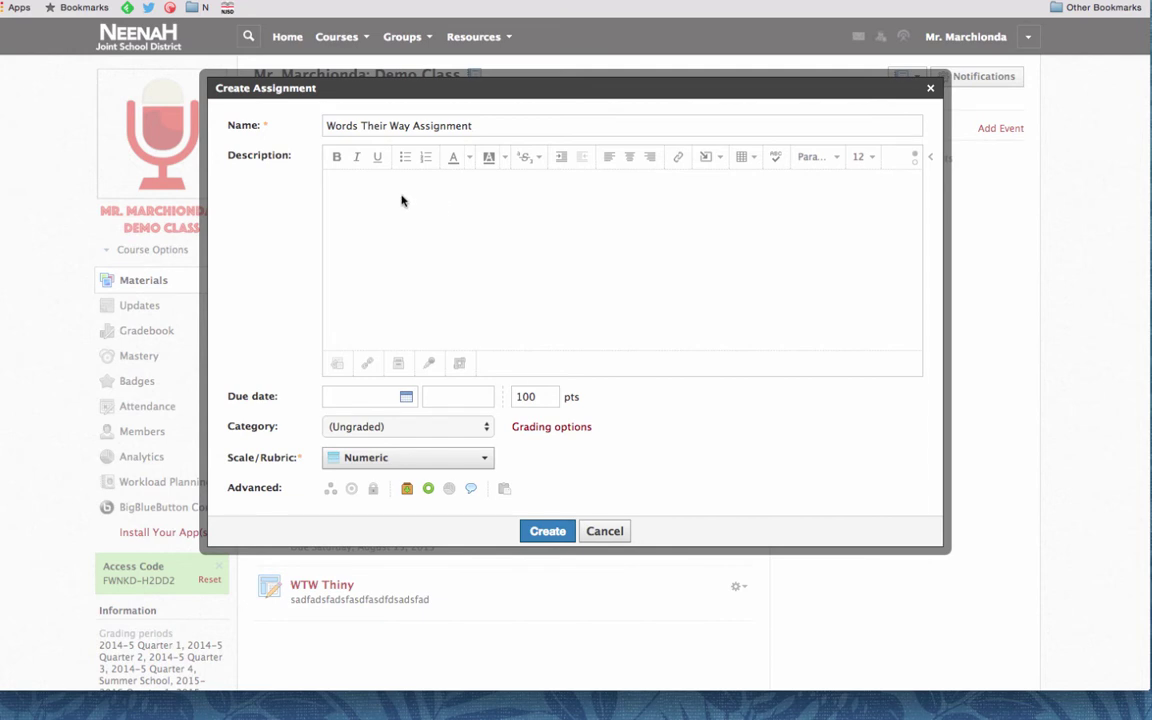
type("ewrqwrqwerqwer")
Set the assignment's due date to August 31, 2015 and its value to 1 point.
left_click(406, 396)
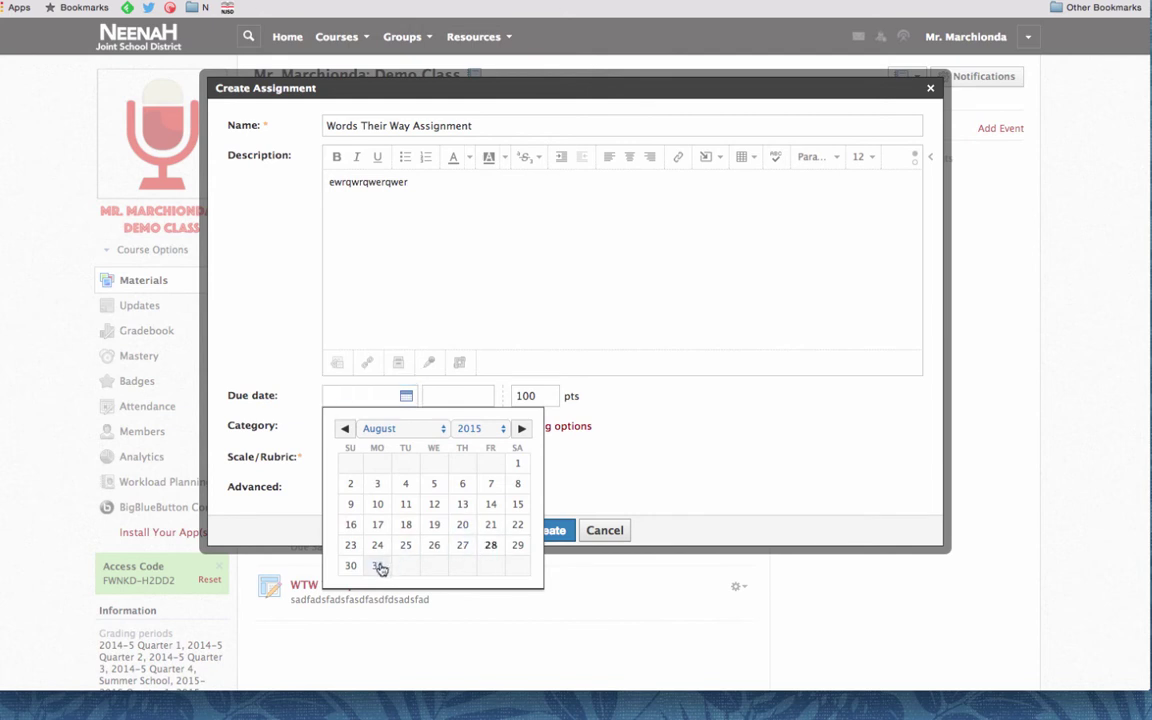
left_click(377, 565)
double_click(545, 396)
type("1")
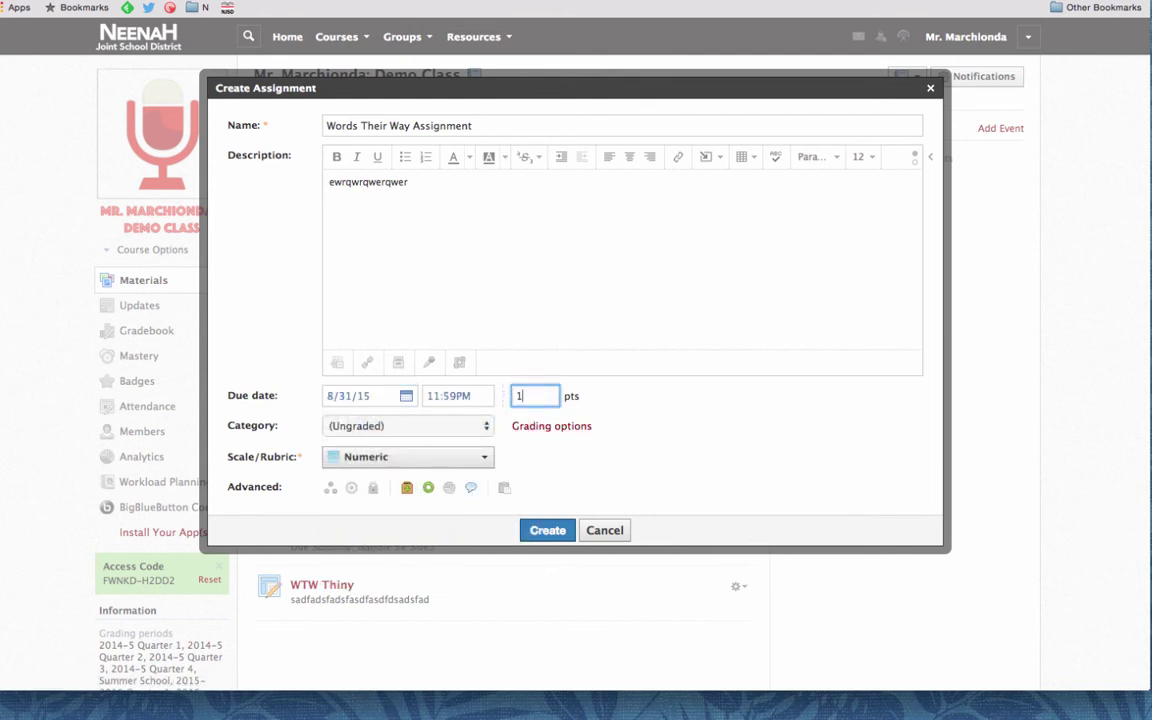
left_click(612, 393)
Assign the assignment to a new grading category named "Words Their Way".
left_click(436, 427)
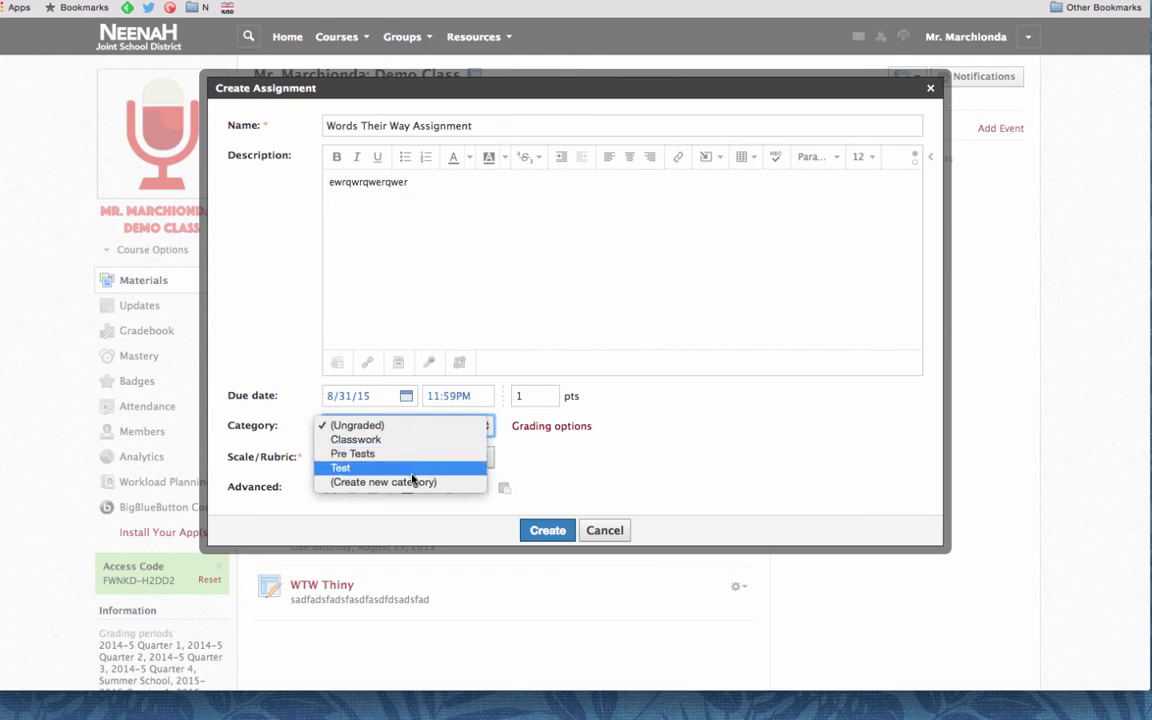
left_click(409, 484)
left_click(411, 426)
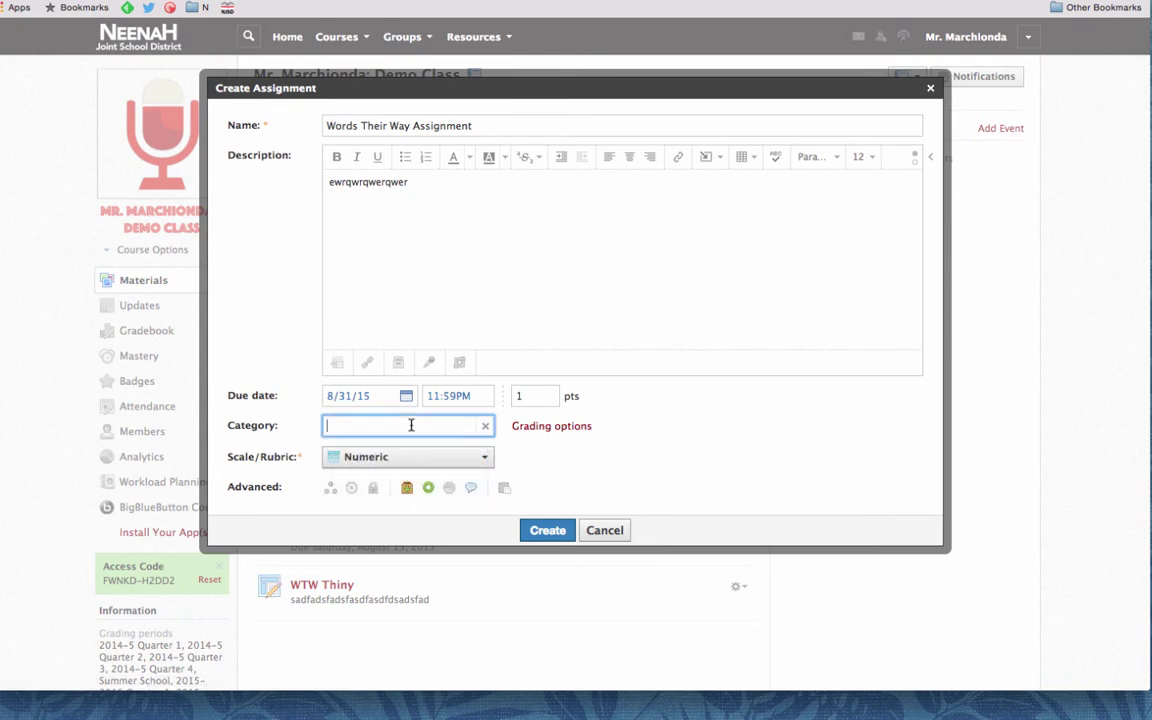
type("wo")
left_click(336, 426)
key("BackSpace")
type("Words Their Way")
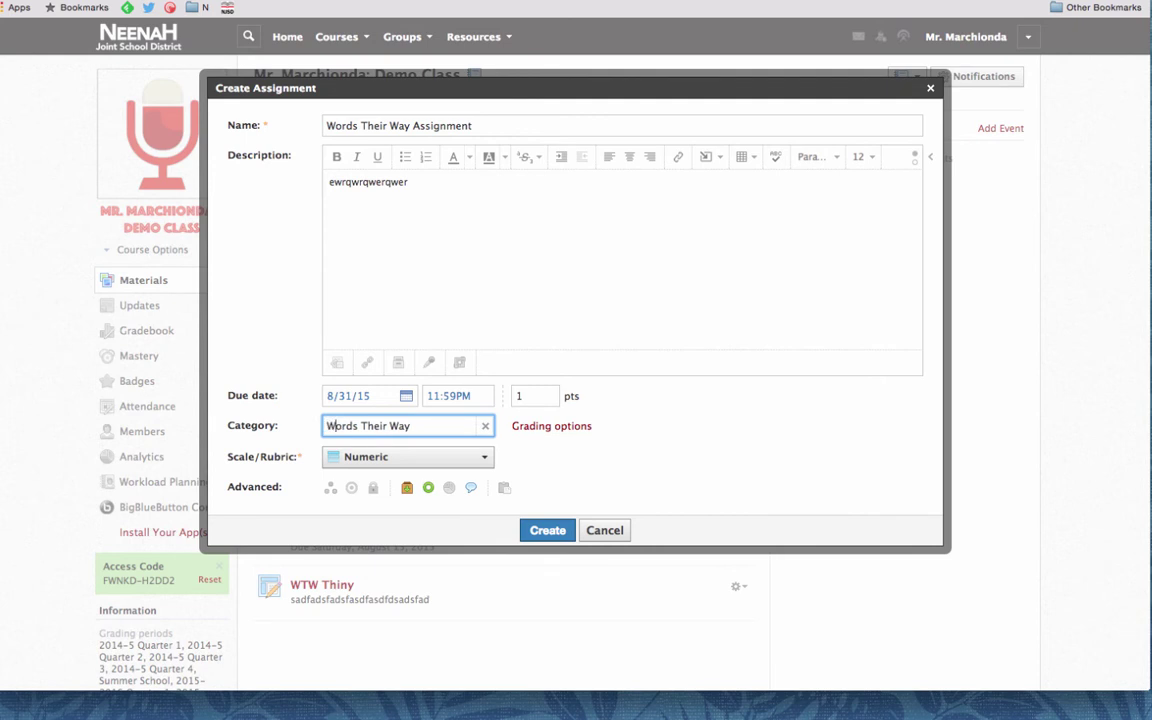
Examine the grading scales and rubrics offered for the assignment, leaving Numeric selected.
left_click(360, 456)
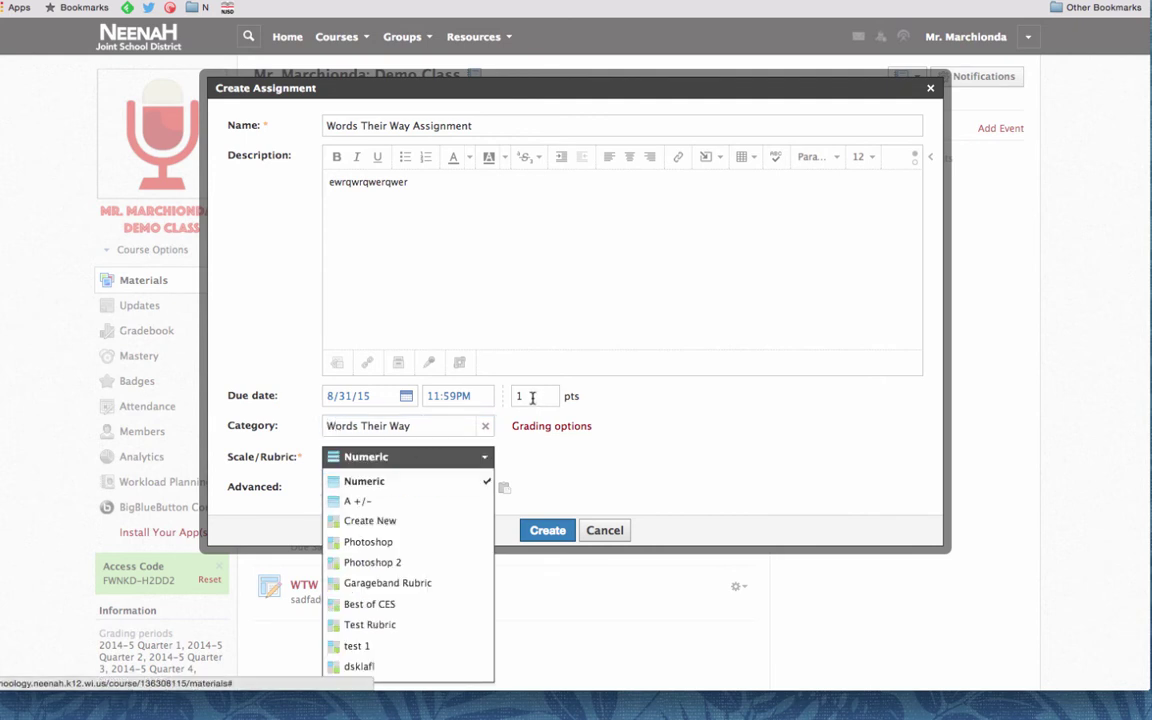
left_click(600, 473)
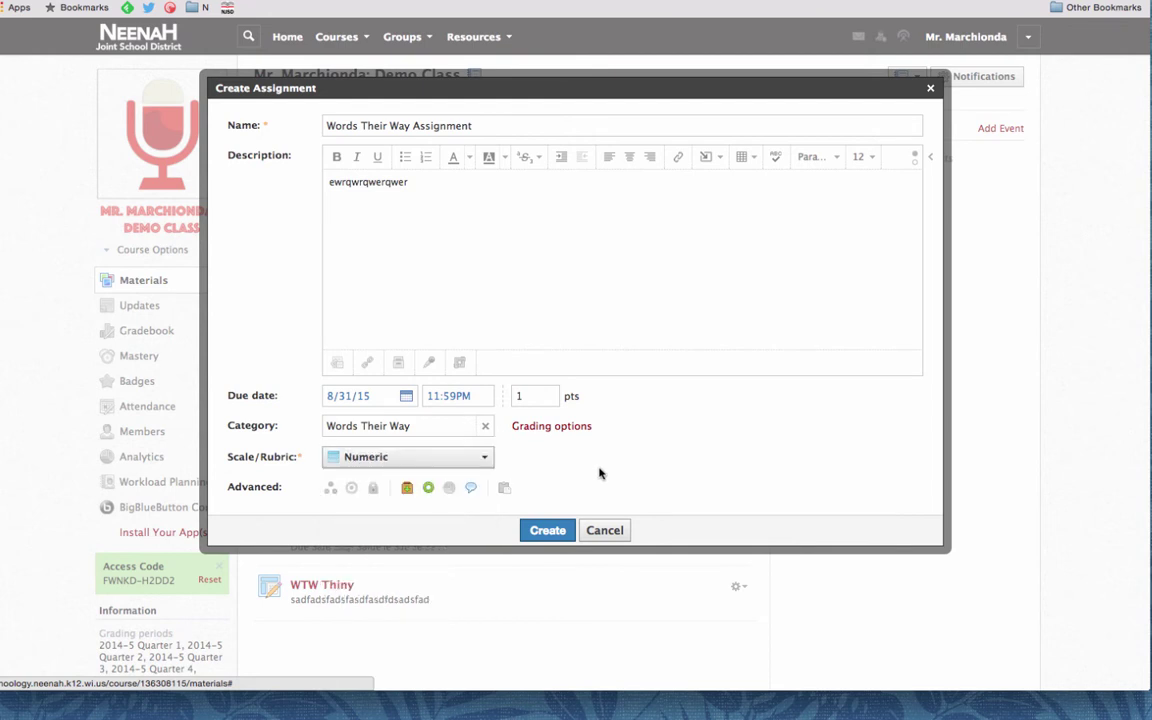
left_click(480, 459)
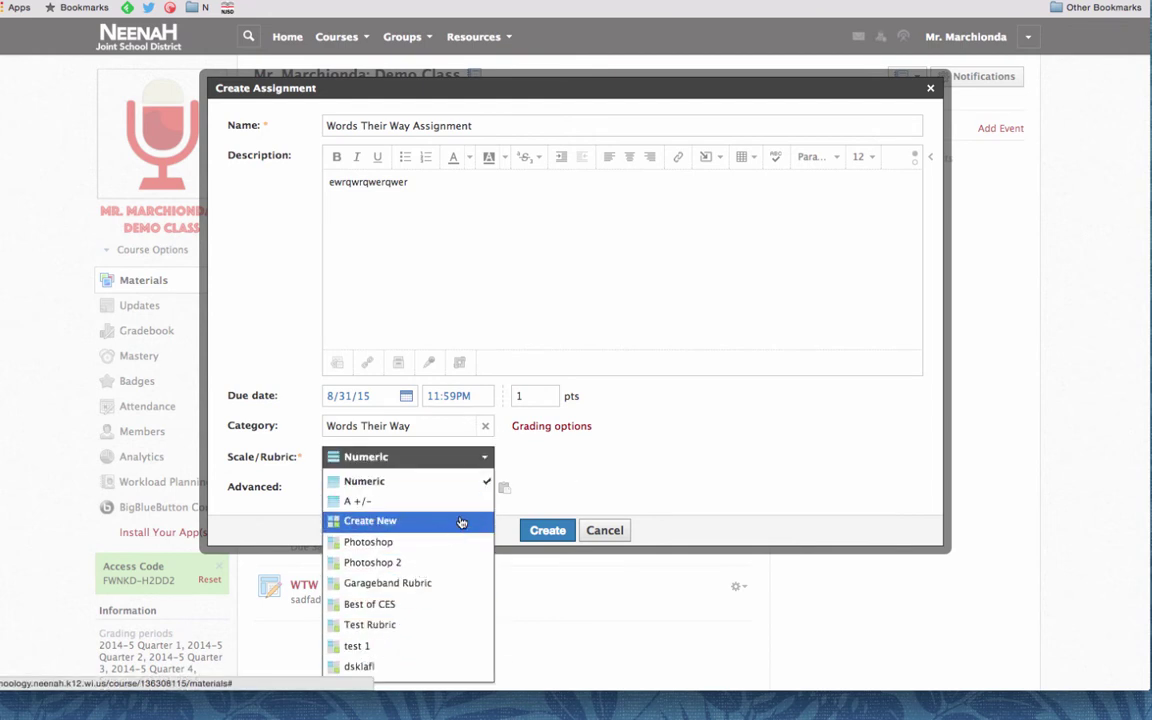
left_click(556, 454)
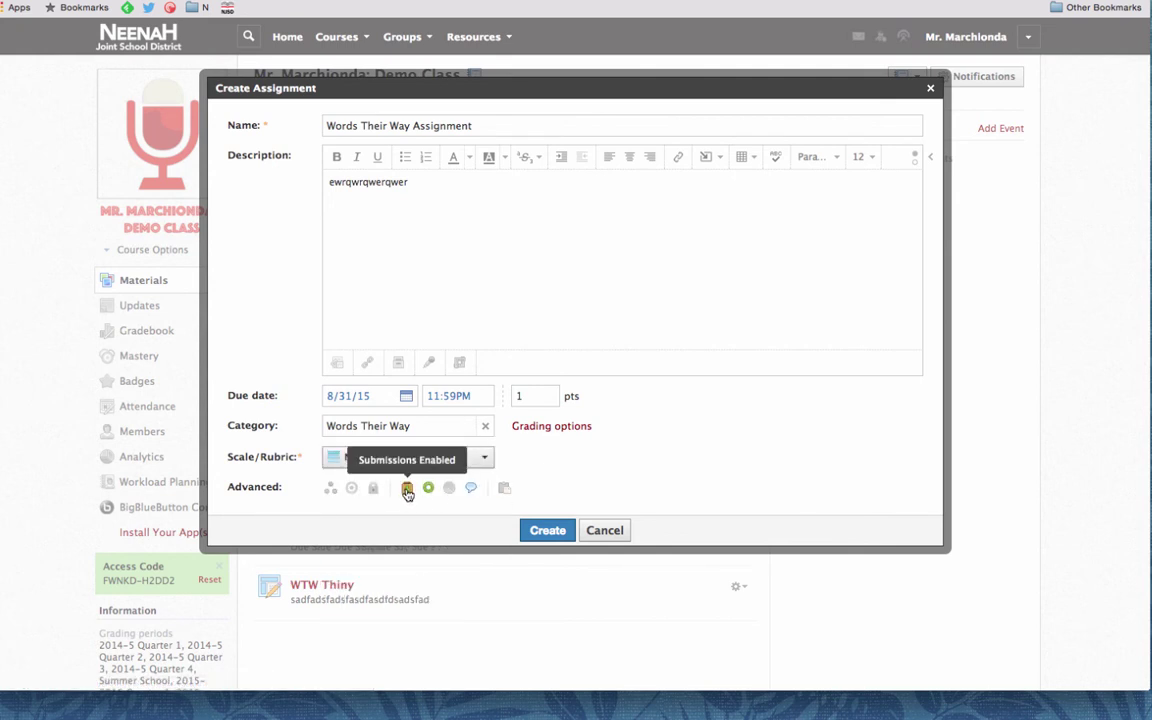
Attach the WTW.pages file from the Desktop to the assignment.
left_click(336, 364)
left_click(264, 93)
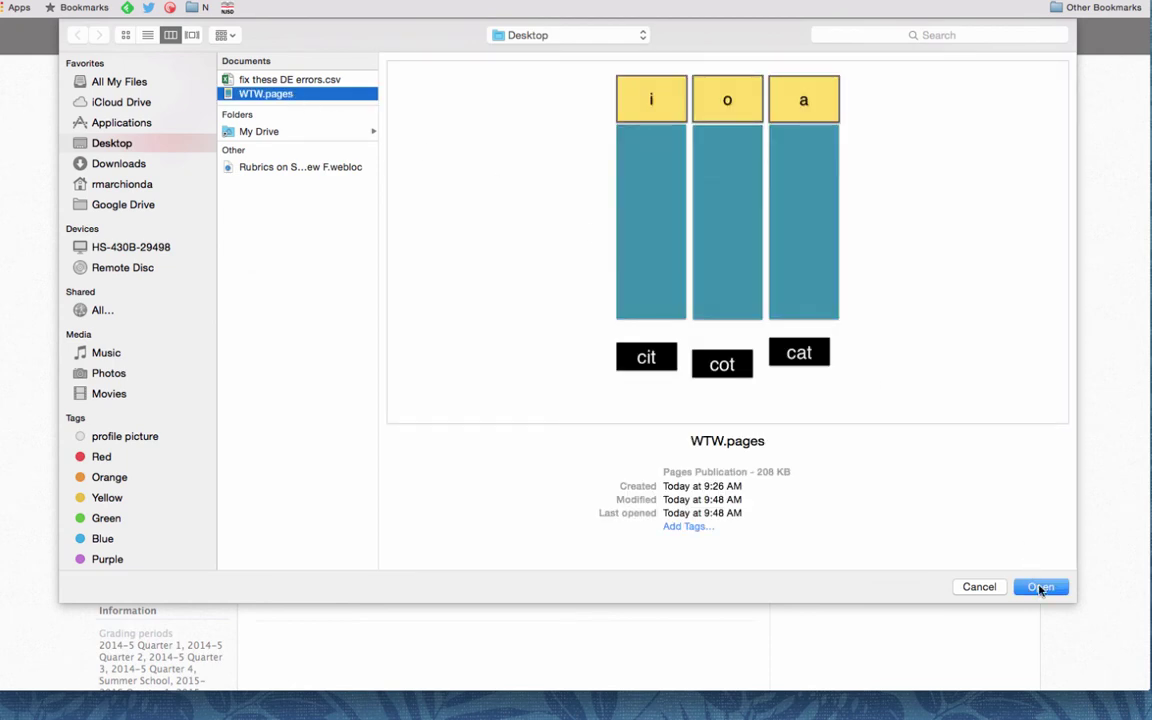
left_click(1040, 587)
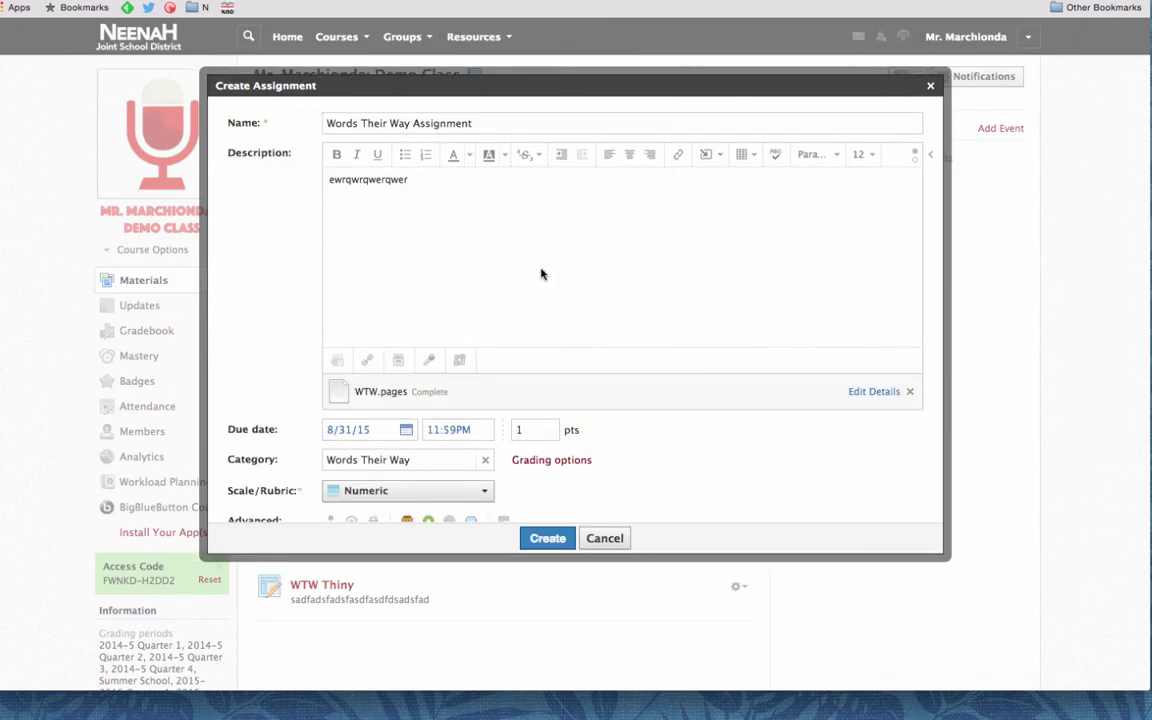
Create the assignment and open Words Their Way Assignment from the course materials list.
left_click(548, 539)
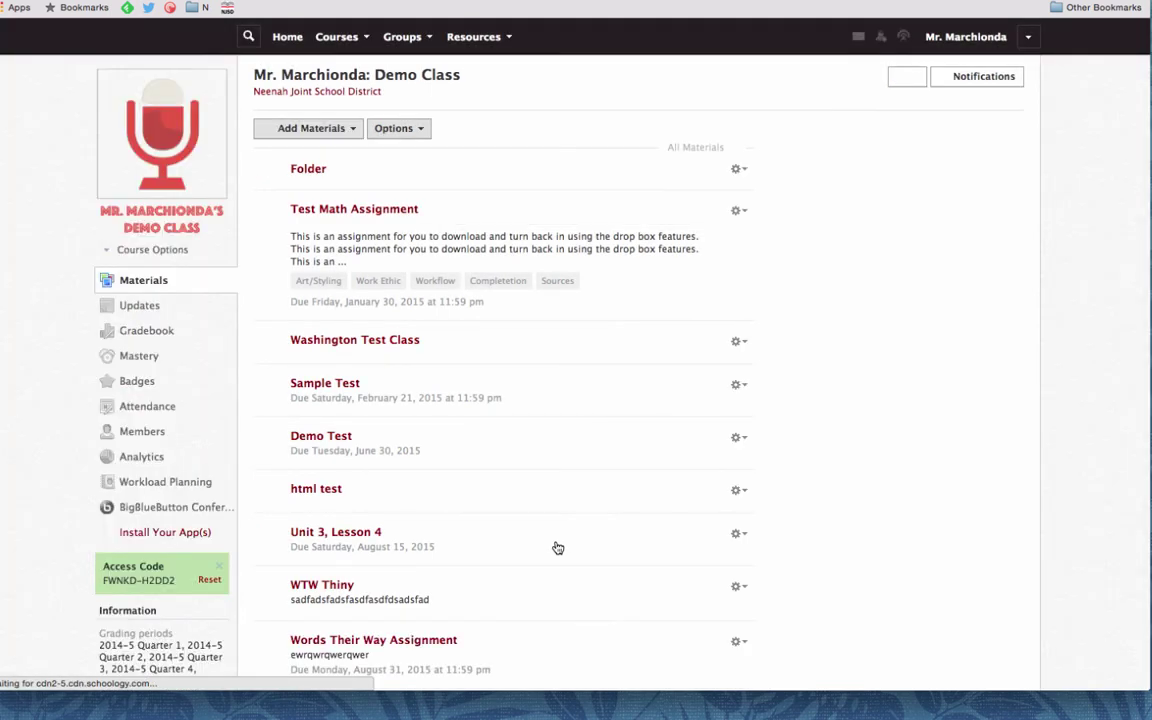
scroll(548, 503, "down", 2)
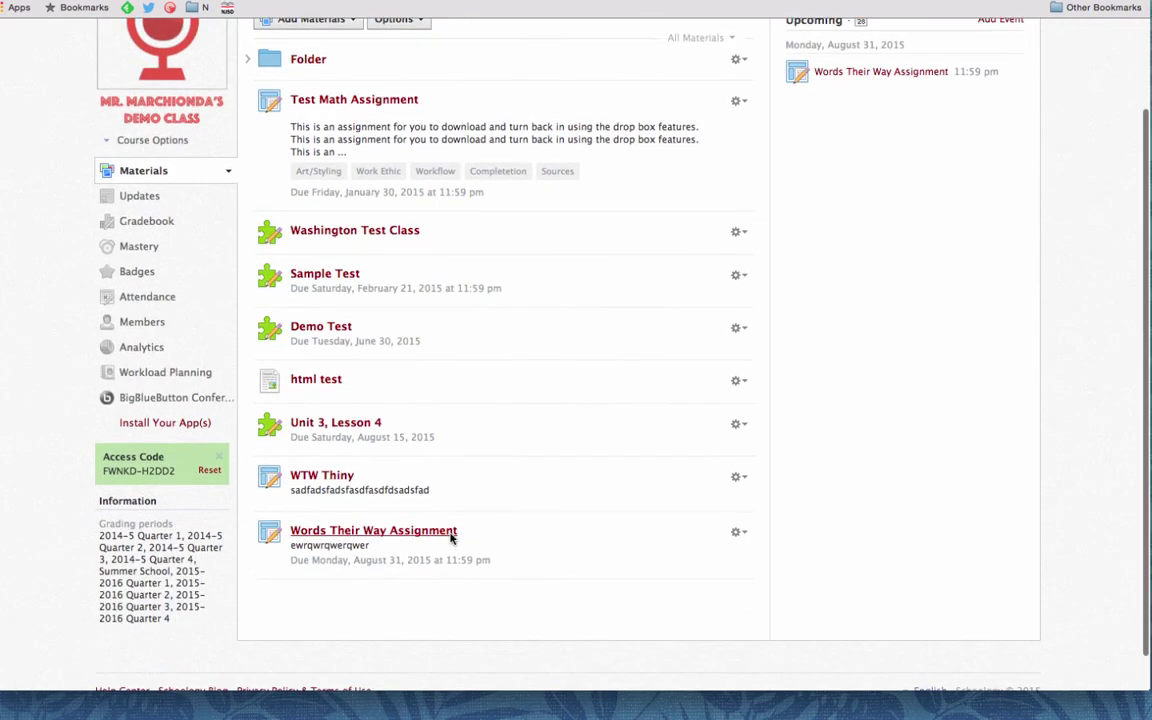
left_click(400, 538)
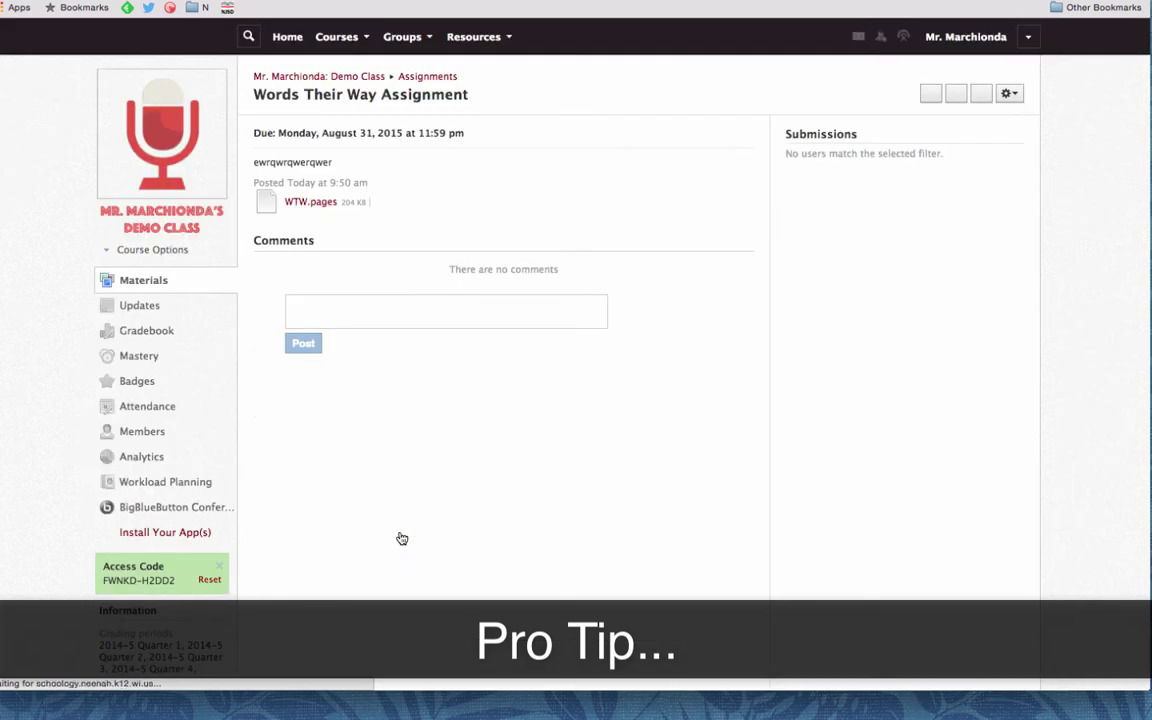